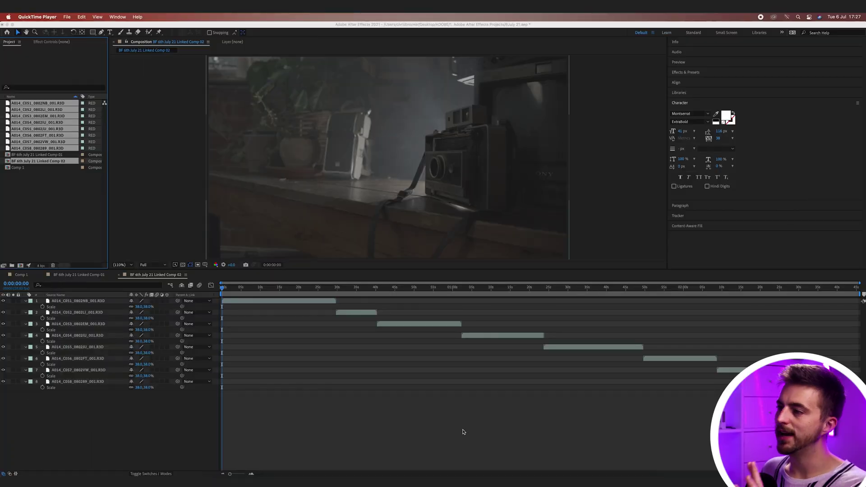
Step: Scrub through the timeline to preview all eight clips, then return to the start
left_click(252, 289)
left_click_drag(302, 288, 772, 305)
left_click_drag(607, 291, 377, 289)
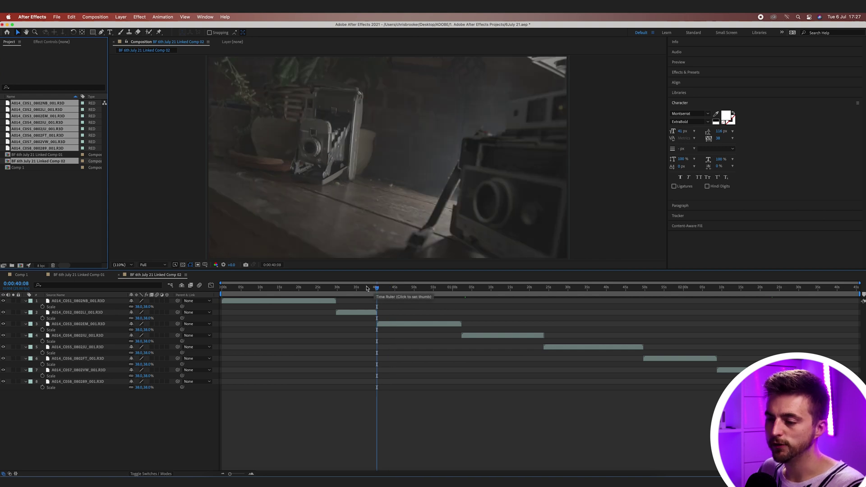
key("Home")
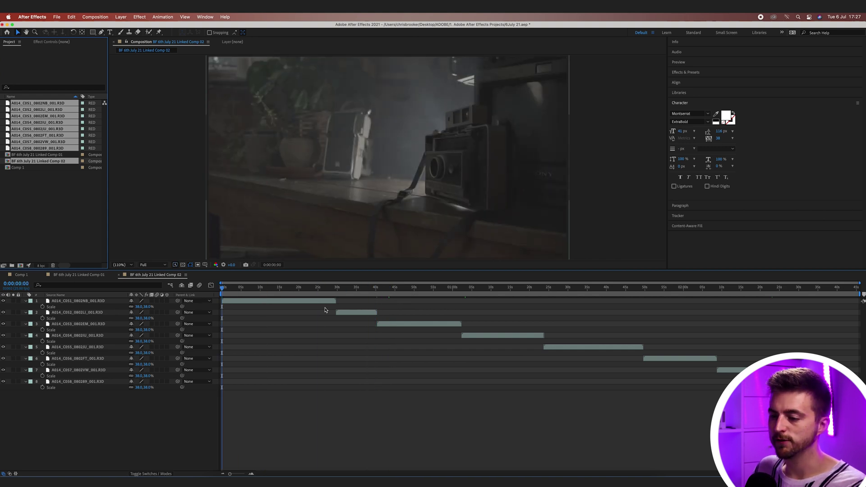
left_click_drag(325, 291, 819, 289)
key("Home")
Step: Drag clips two through eight left so each one begins at 0:00
left_click_drag(349, 316, 245, 317)
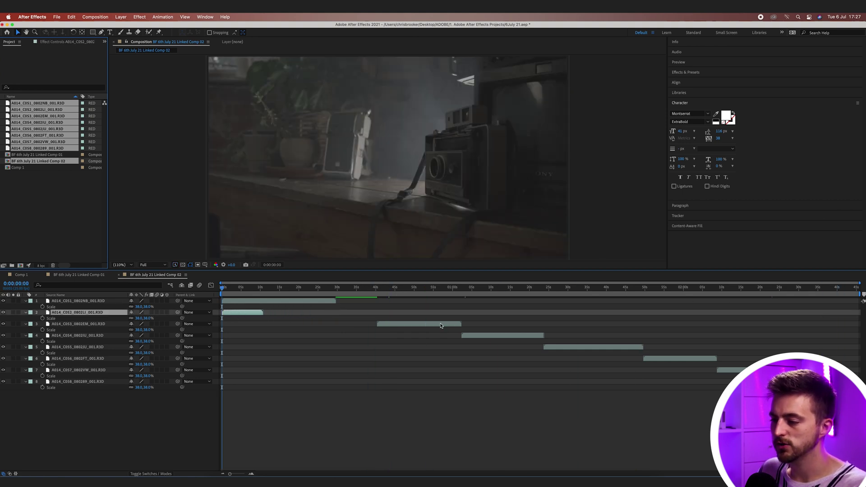
left_click_drag(441, 326, 286, 326)
left_click_drag(487, 336, 247, 344)
left_click_drag(569, 347, 247, 347)
left_click_drag(668, 359, 247, 358)
left_click_drag(765, 370, 271, 373)
left_click_drag(825, 382, 254, 382)
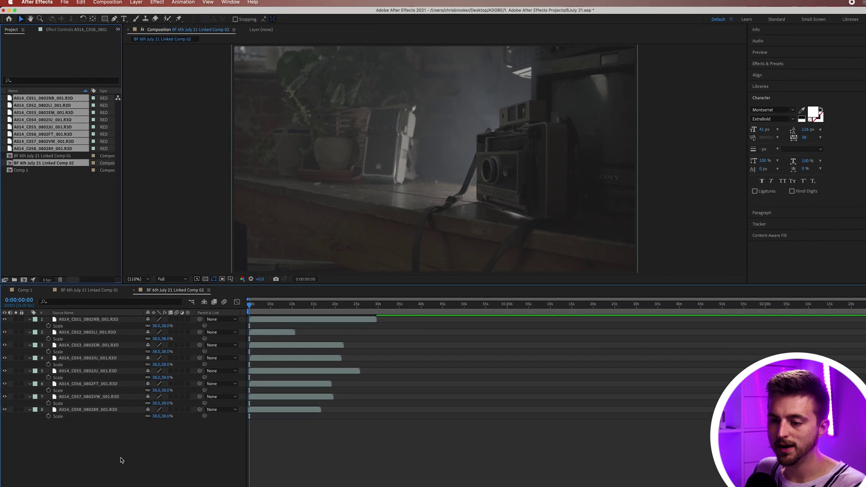
Step: Select all eight clip layers and set their Scale to 18%
left_click_drag(110, 437, 116, 327)
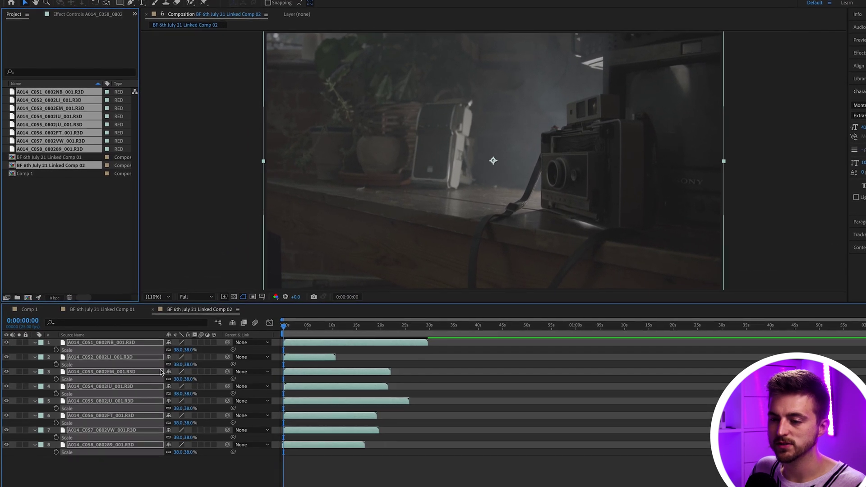
left_click(178, 350)
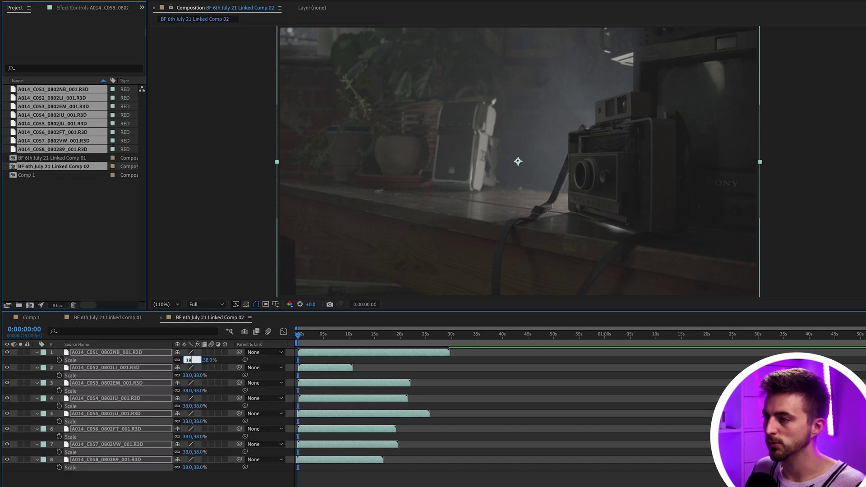
key("Return")
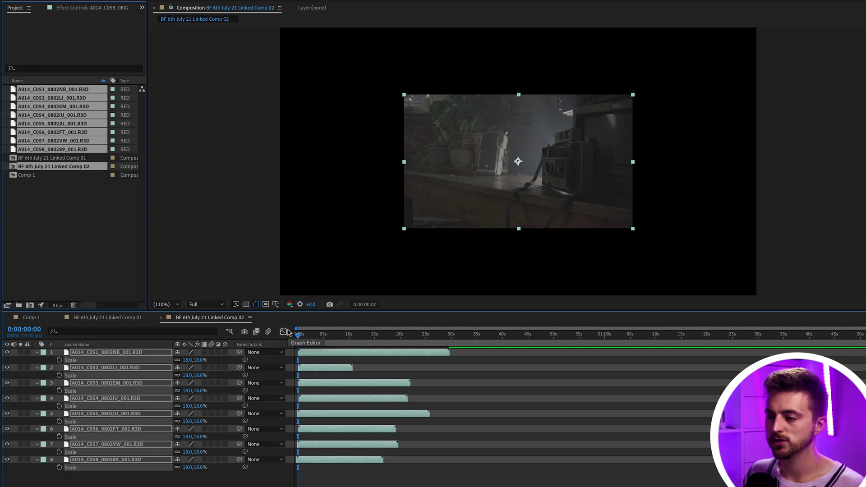
Step: Toggle the first clip's visibility off and back on to check the clip beneath
left_click(373, 406)
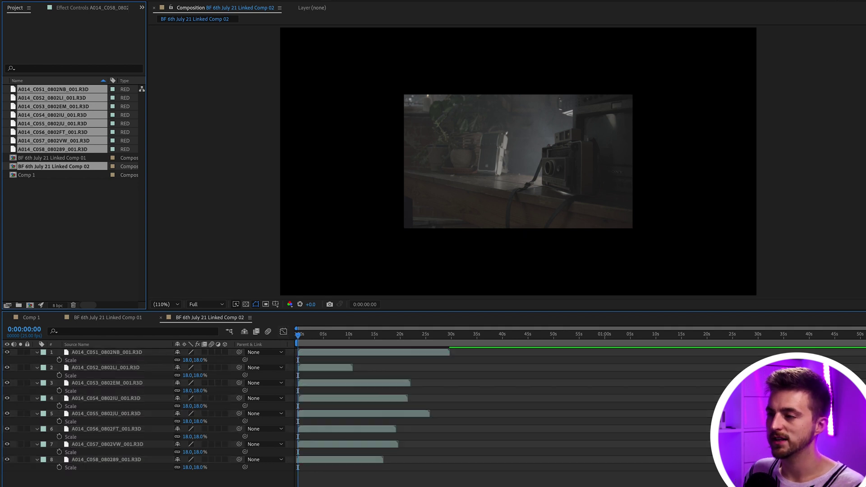
left_click(540, 167)
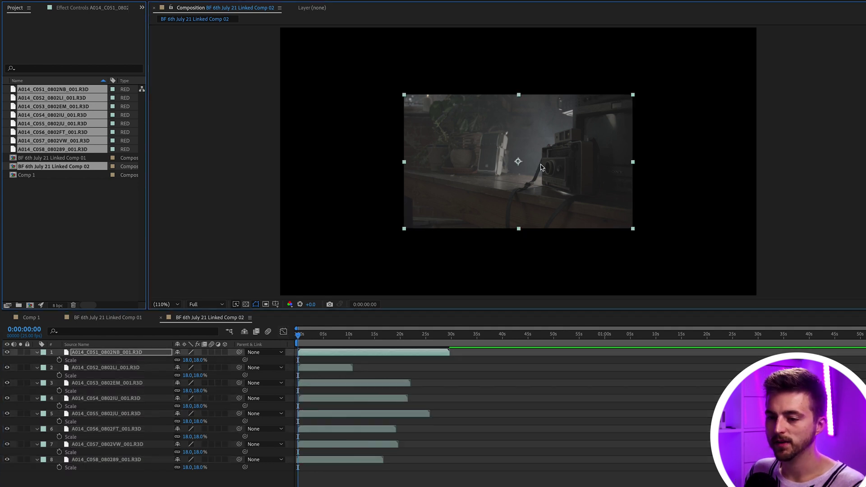
left_click(7, 354)
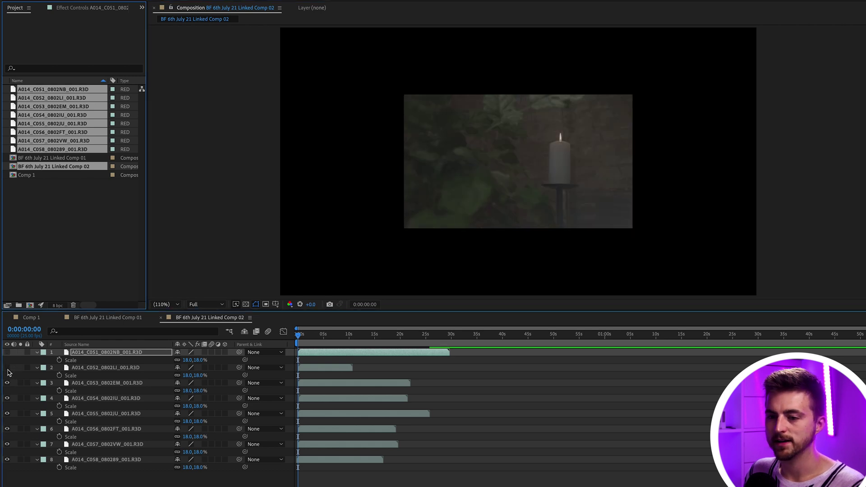
left_click(6, 353)
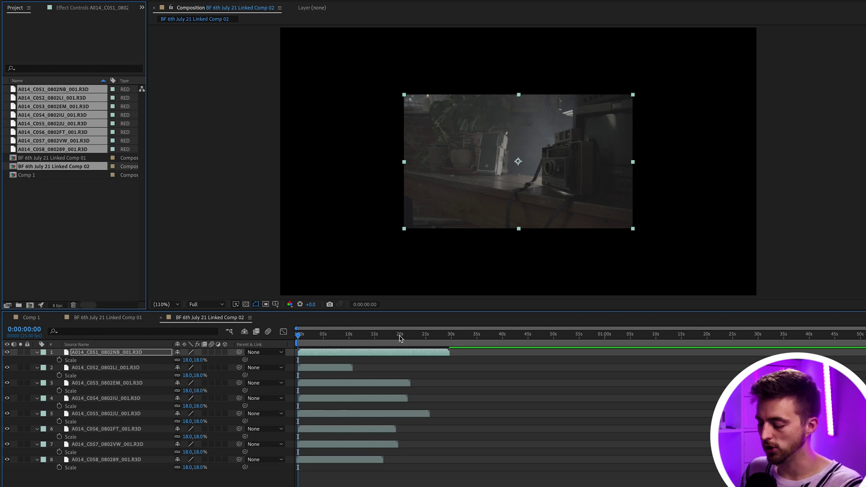
Step: Zoom the timeline in and reveal the Position property for all eight clips
scroll(422, 432, "up", 2)
key("F2")
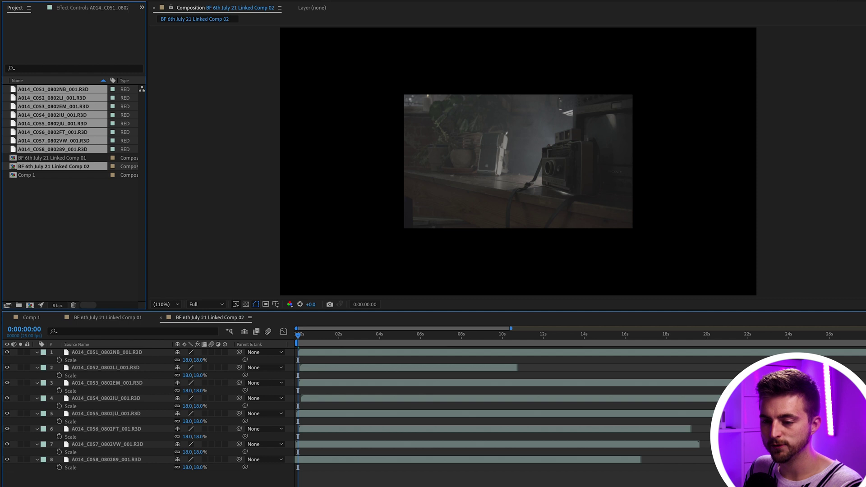
left_click_drag(231, 482, 121, 350)
key("p")
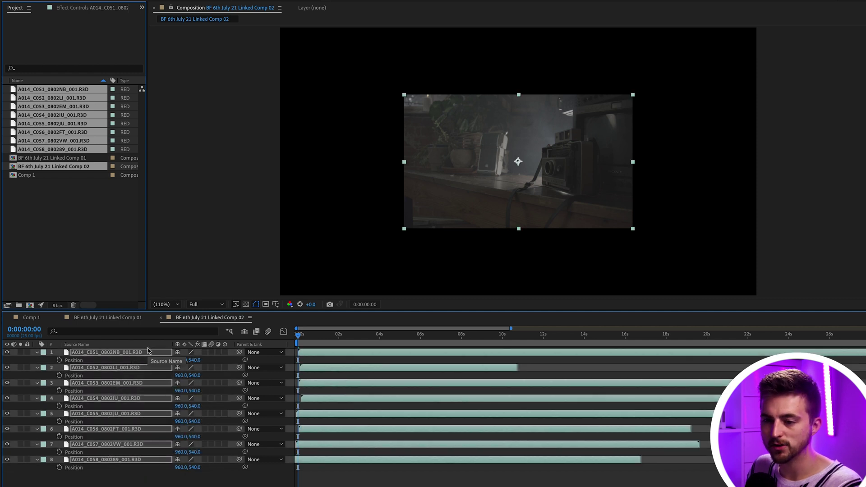
key("F2")
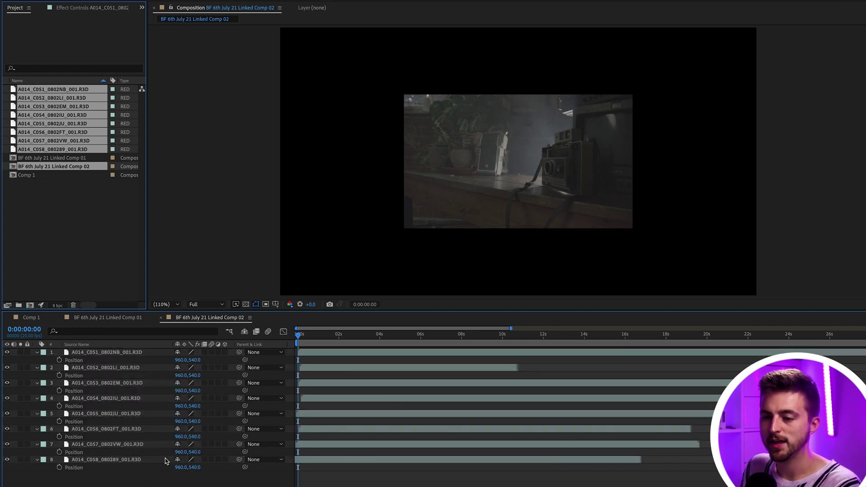
Step: Slide clip 1 left to X 32 and clip 3 right to X 1887
left_click(143, 356)
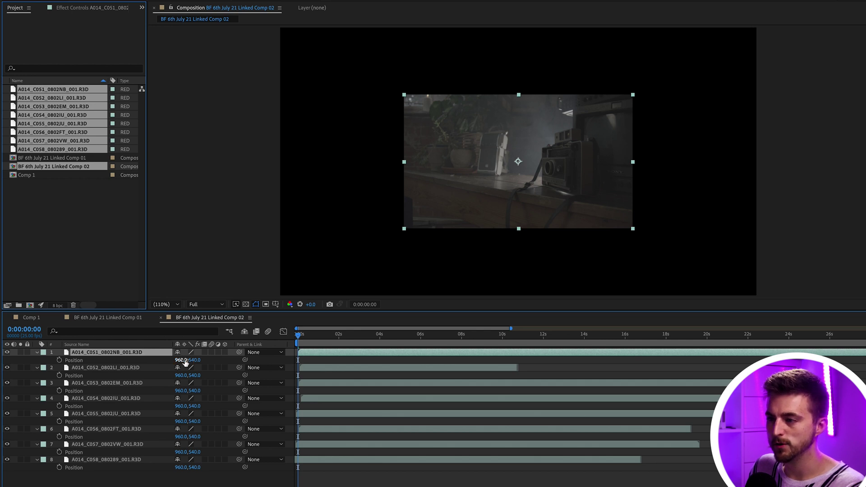
left_click_drag(185, 362, 21, 375)
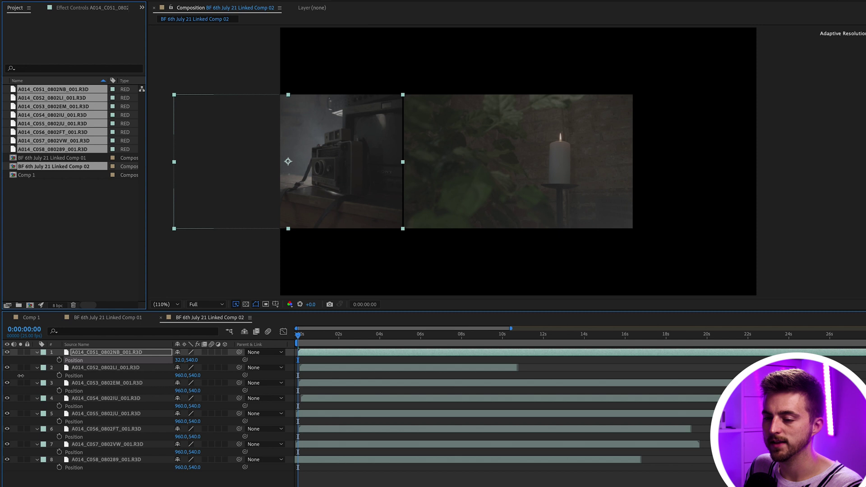
left_click(126, 368)
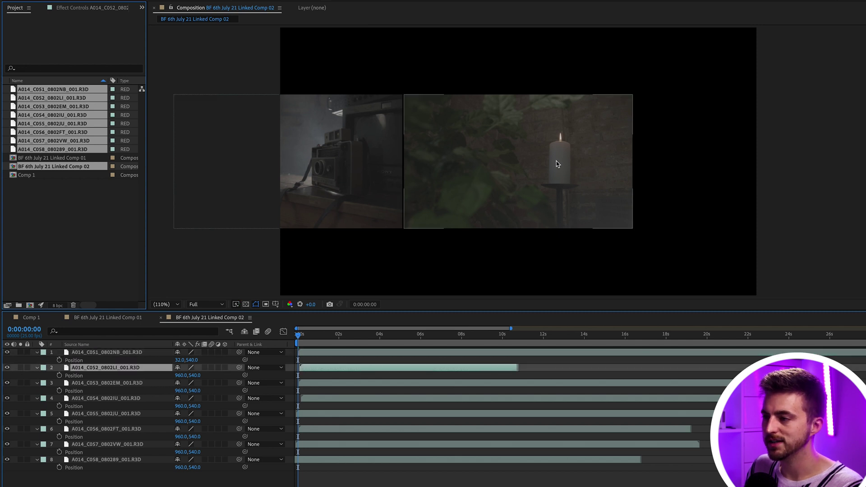
left_click(137, 384)
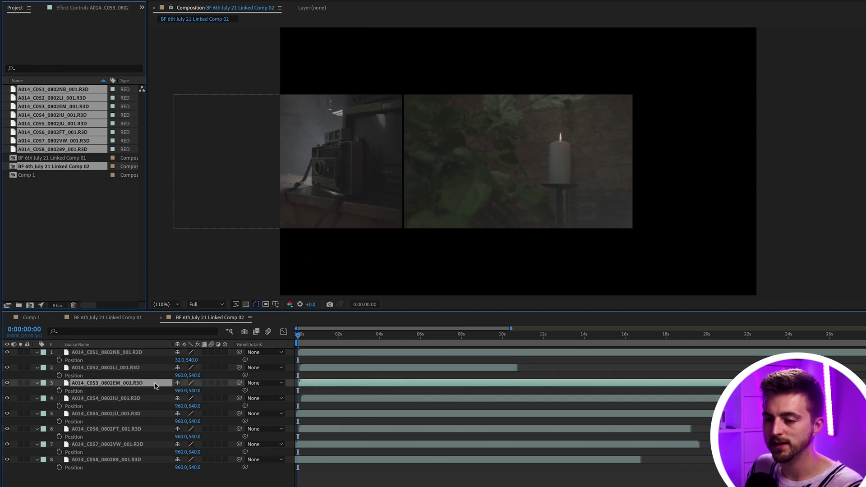
left_click_drag(179, 390, 495, 385)
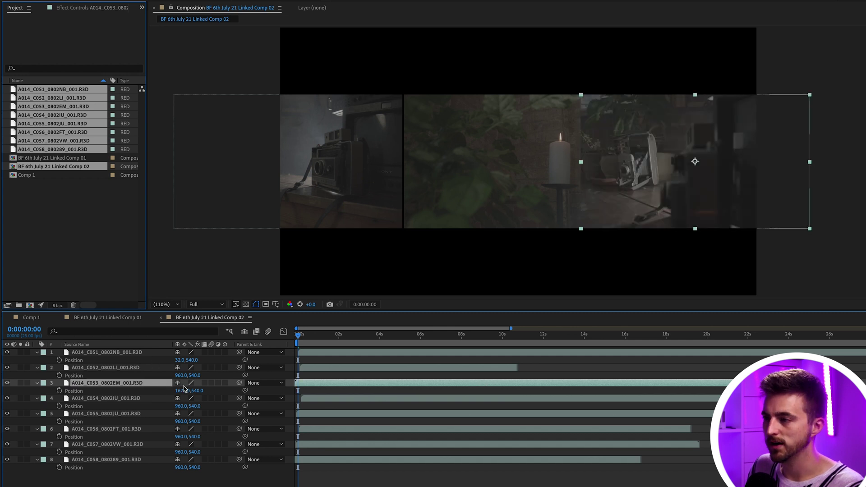
left_click_drag(185, 391, 270, 383)
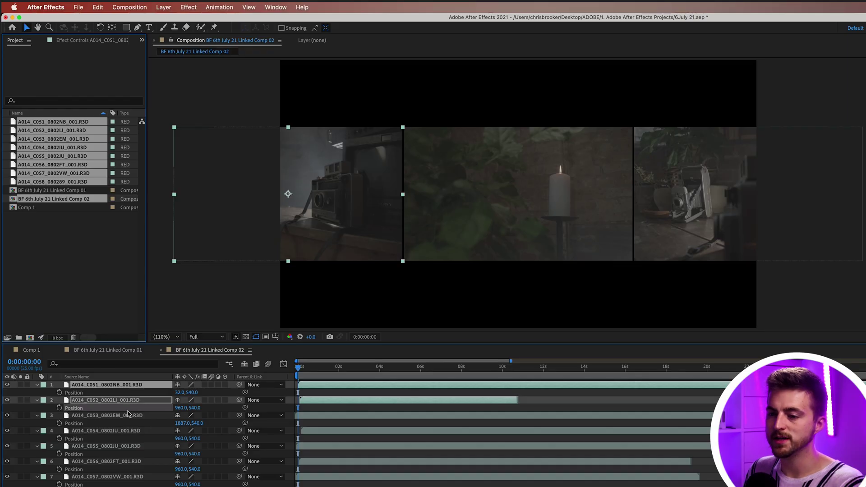
Step: Create a new null object, Null 1
left_click(128, 415, "shift")
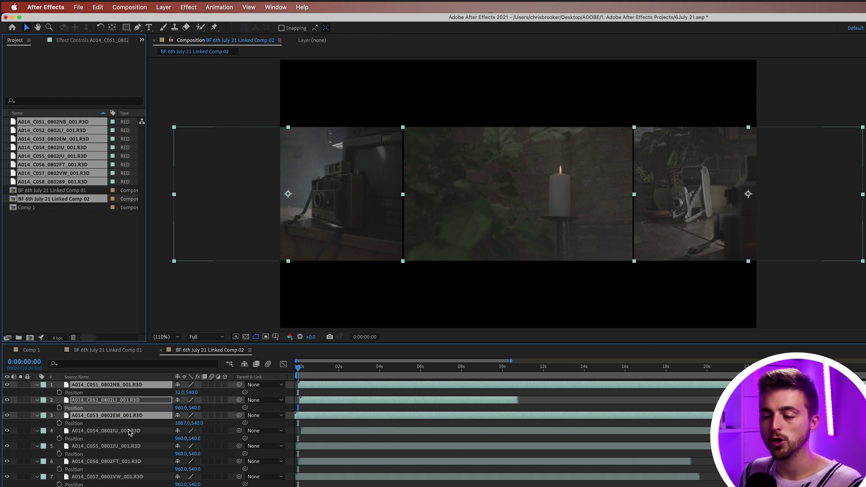
key("super+shift+a")
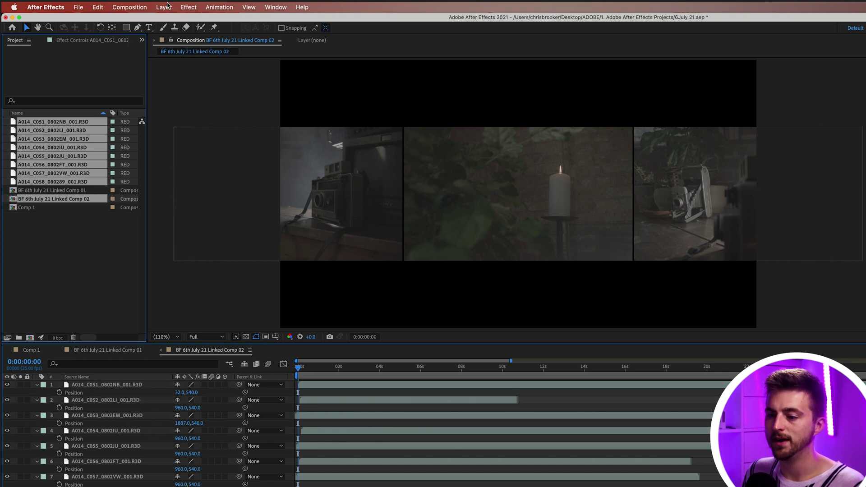
left_click(166, 6)
mouse_move(165, 20)
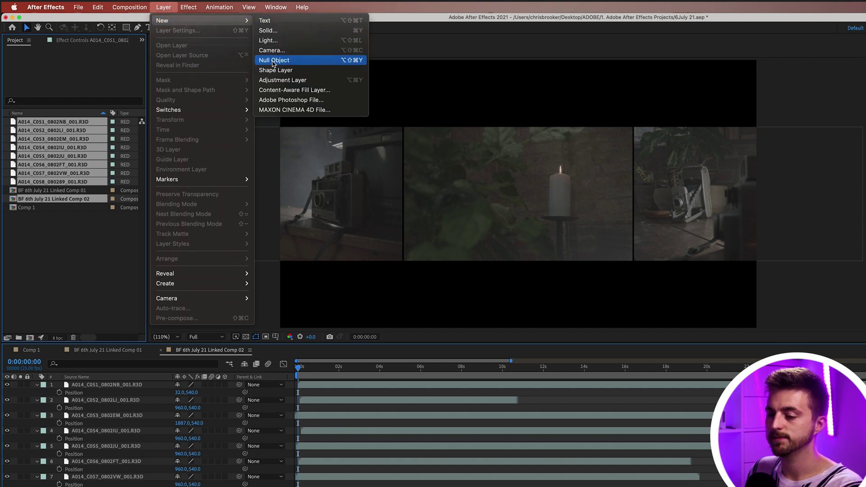
left_click(273, 61)
Step: Parent the first three clips to Null 1 and check the first clip's parent
left_click(352, 408, "shift")
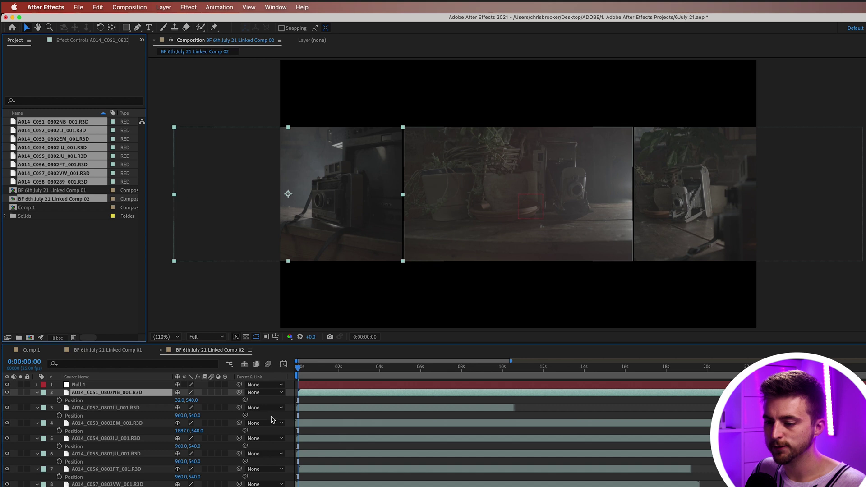
left_click(312, 423, "shift")
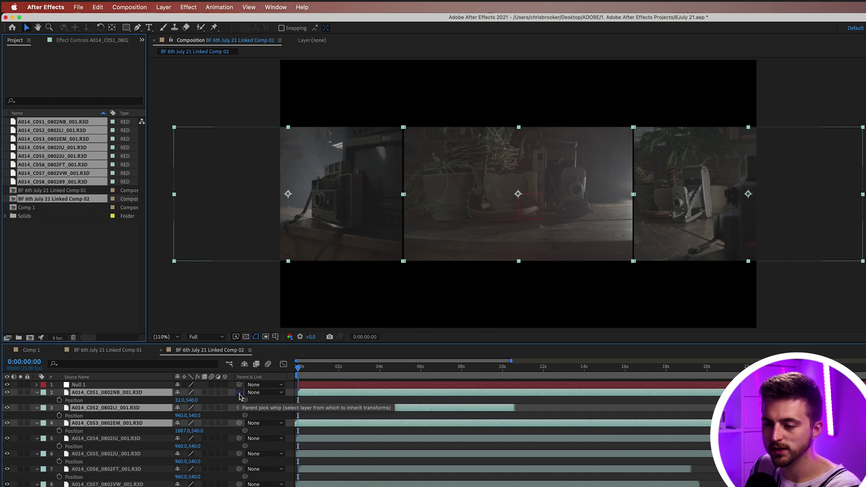
left_click_drag(239, 393, 107, 386)
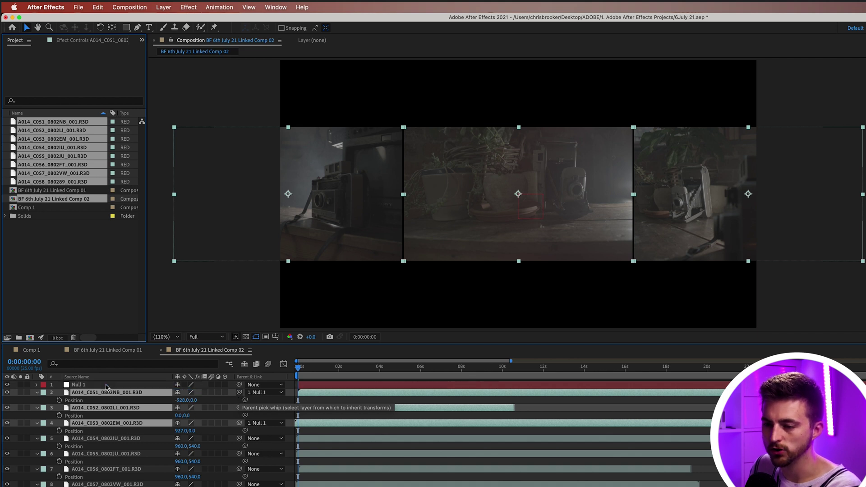
left_click(274, 393)
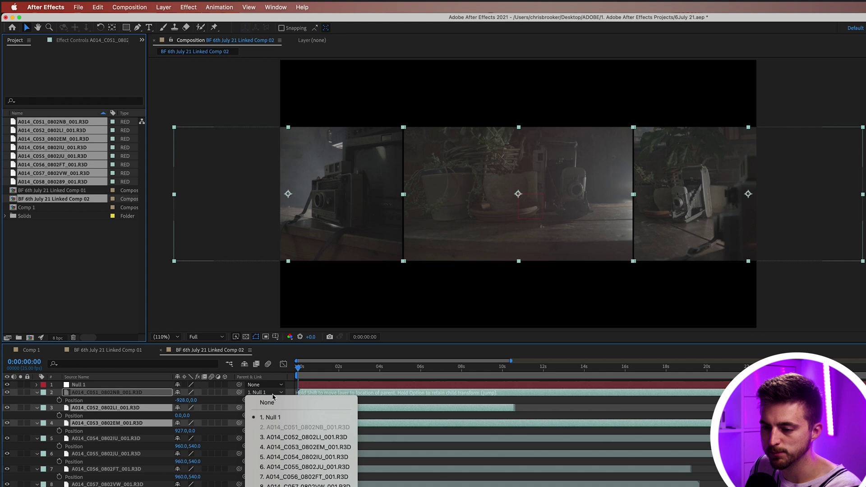
left_click(272, 417)
Step: Hide the Parent & Link column, then show it again in the timeline
right_click(275, 381)
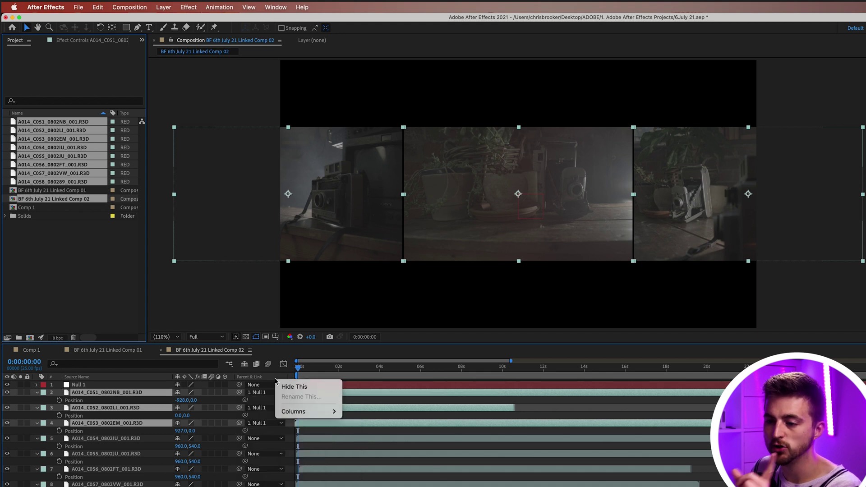
mouse_move(316, 411)
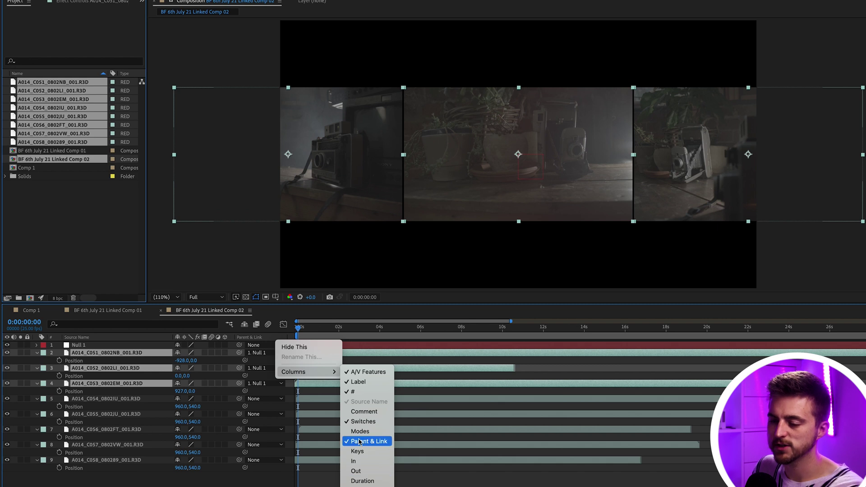
left_click(359, 442)
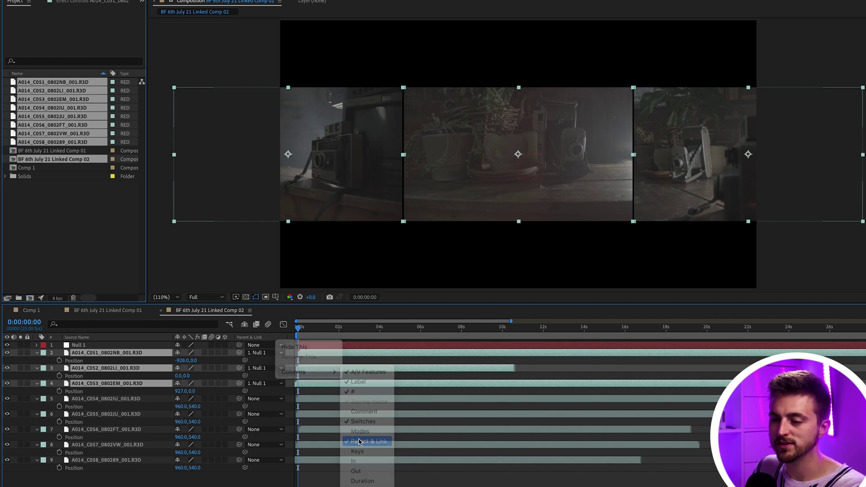
right_click(236, 338)
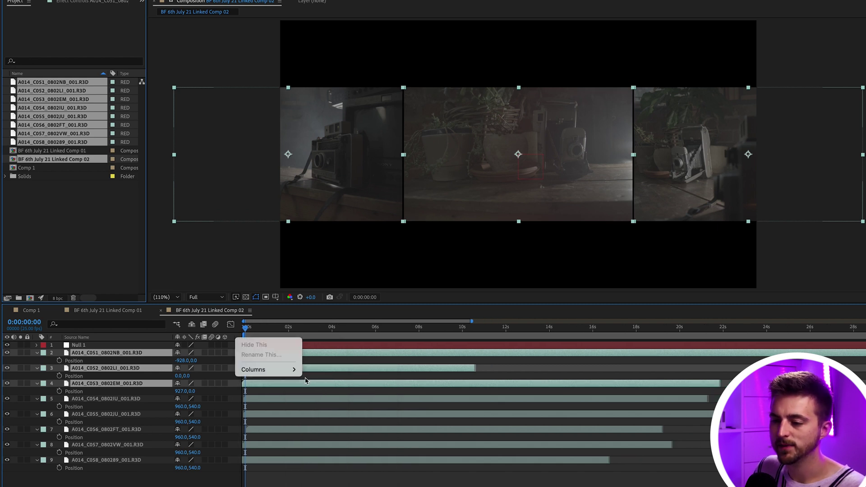
mouse_move(289, 370)
left_click(339, 439)
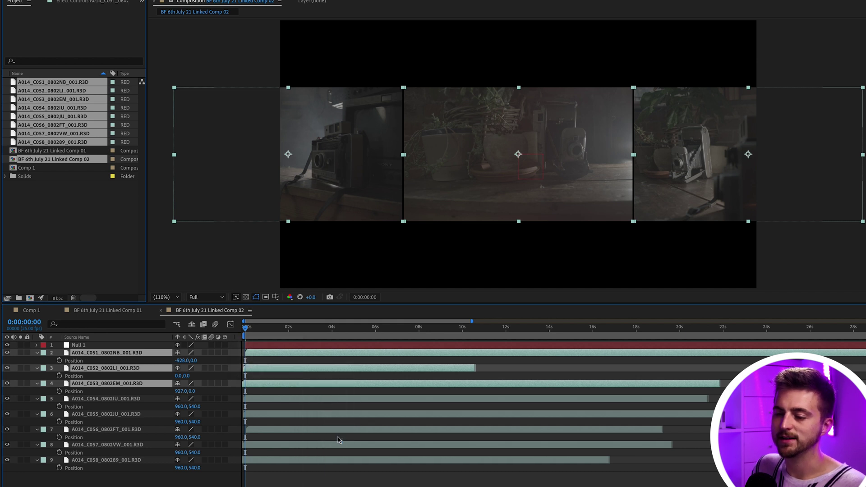
Step: Scale Null 1 to 75% and position it at 960,177 at the top of the frame
left_click(107, 346)
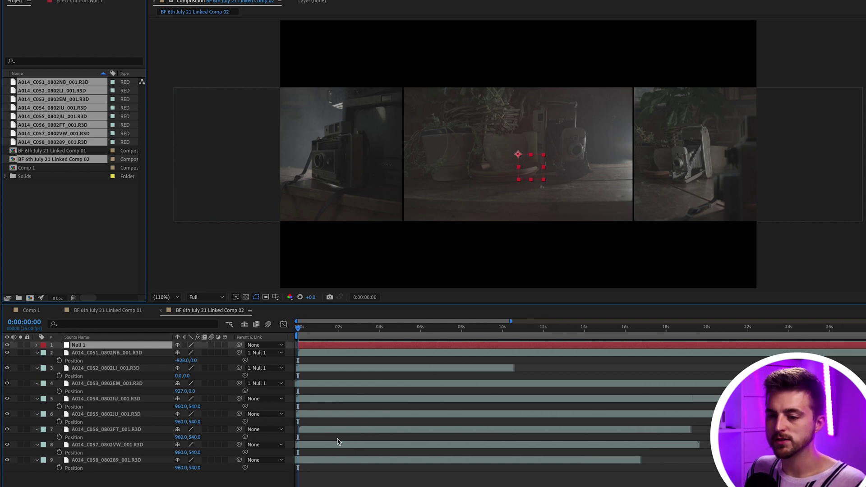
left_click(37, 345)
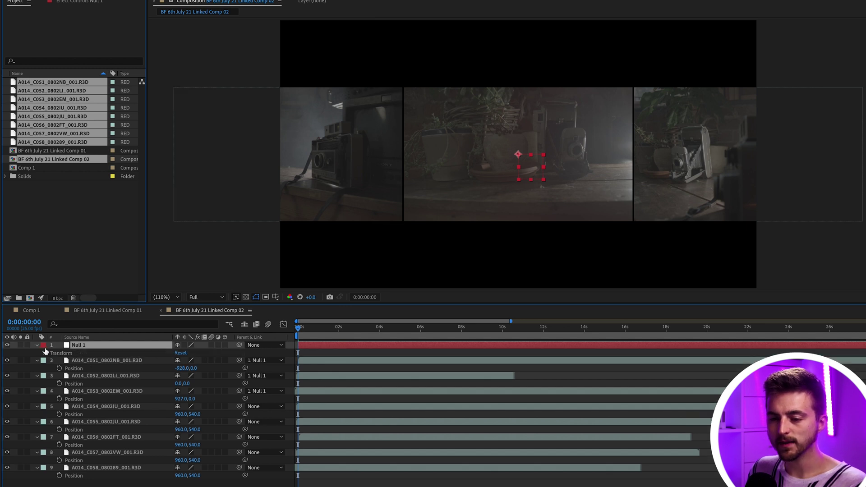
left_click(44, 354)
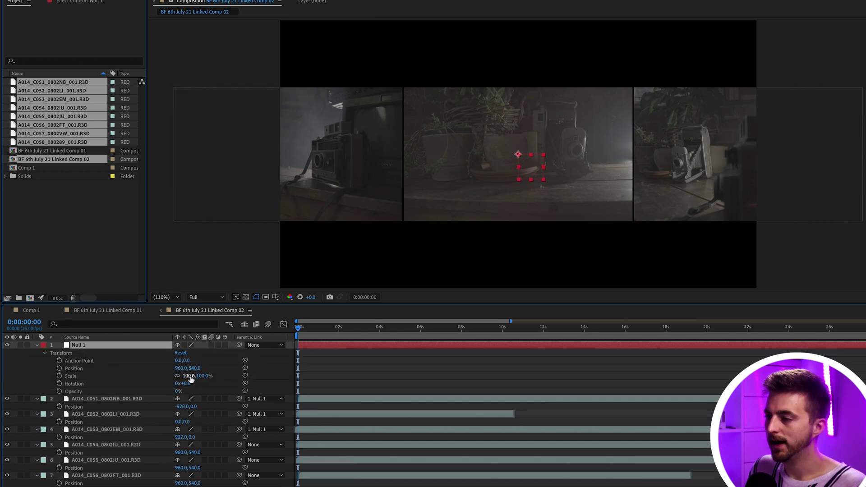
left_click_drag(188, 376, 18, 385)
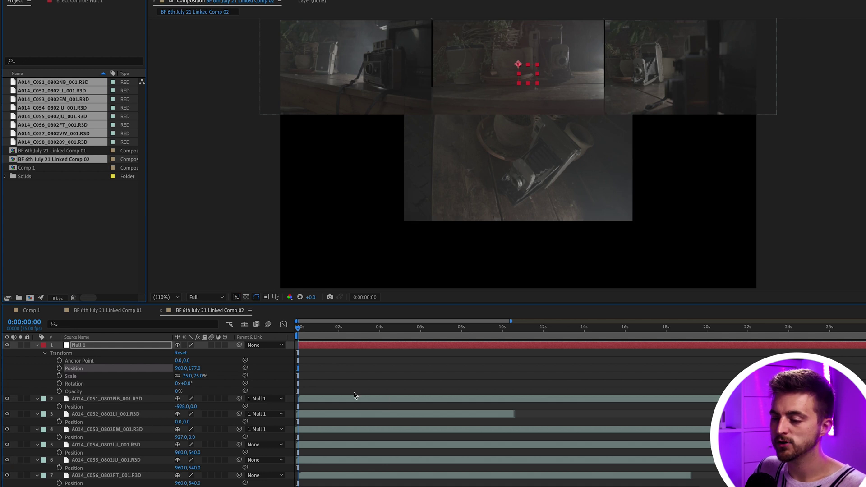
Step: Select the three top-row clip layers
left_click(346, 401)
left_click(345, 414)
left_click(345, 428)
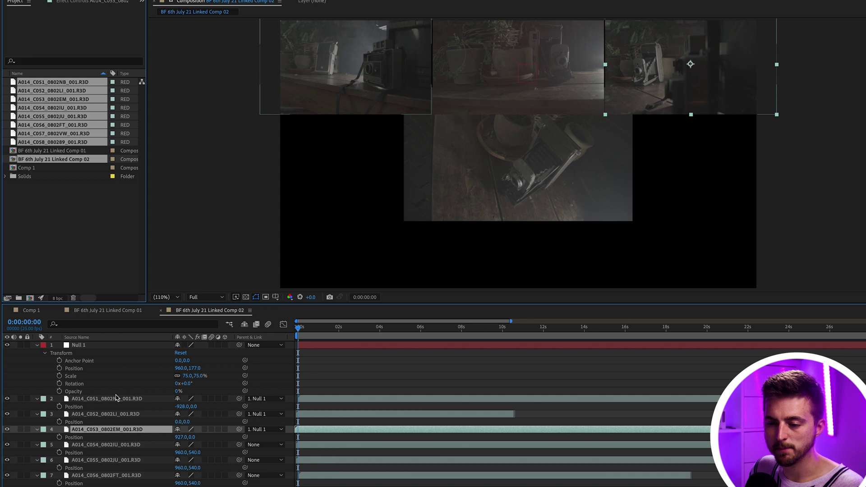
Step: Label the three top-row clips (layers 2–4) orange
left_click(97, 400, "shift")
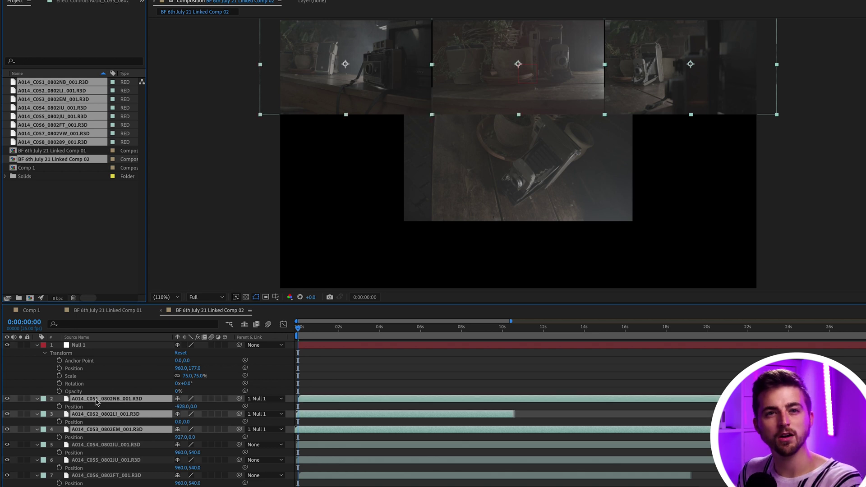
left_click(97, 400)
left_click(106, 429, "shift")
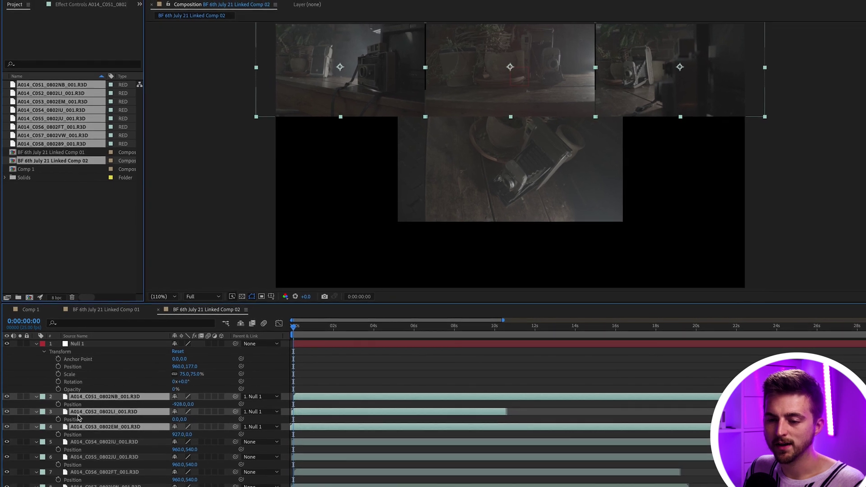
left_click(41, 395)
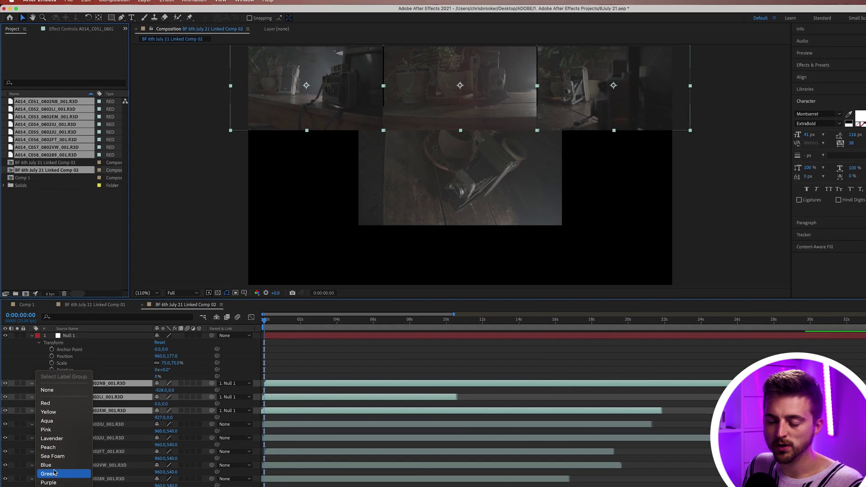
left_click(62, 485)
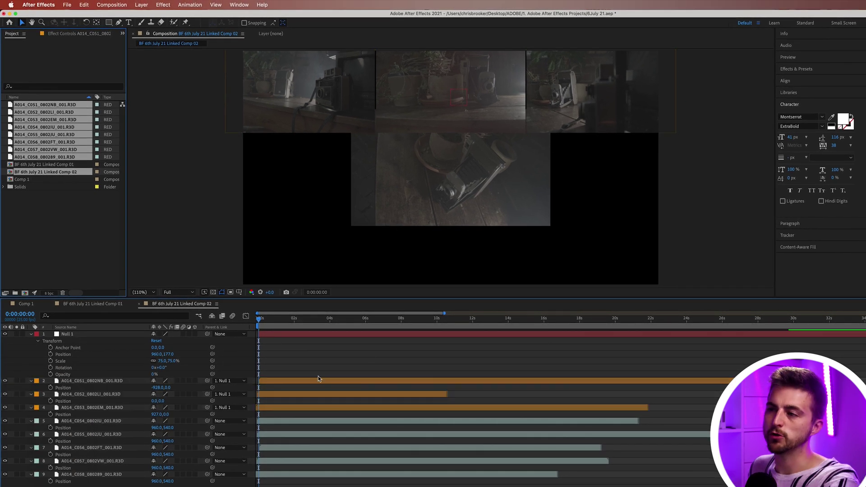
Step: Slide the C054 clip left to Position X 31
left_click(91, 421)
left_click(92, 435, "shift")
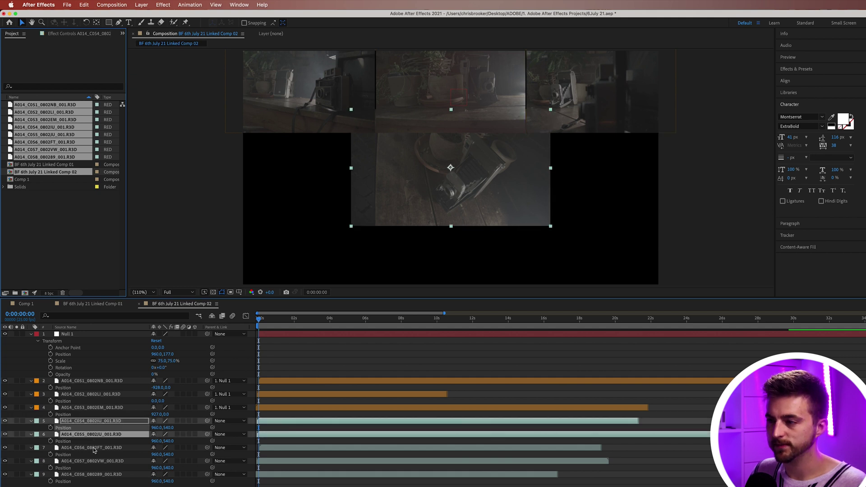
left_click(93, 448, "shift")
key("F2")
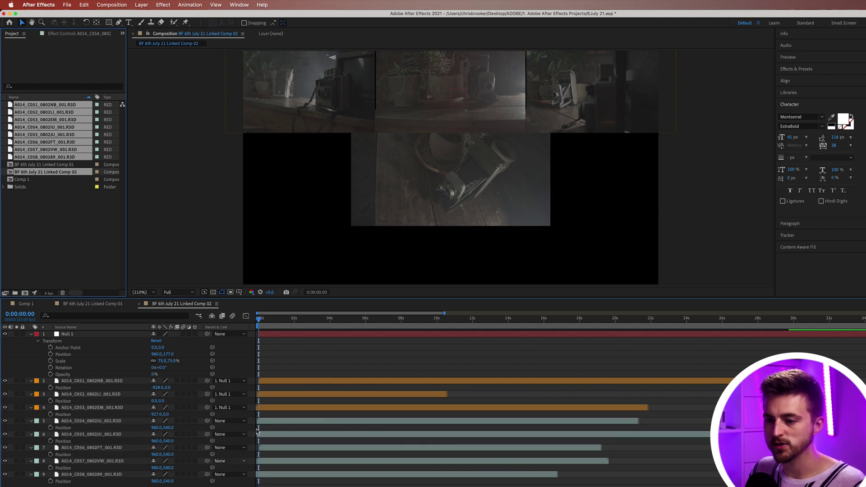
left_click(321, 420)
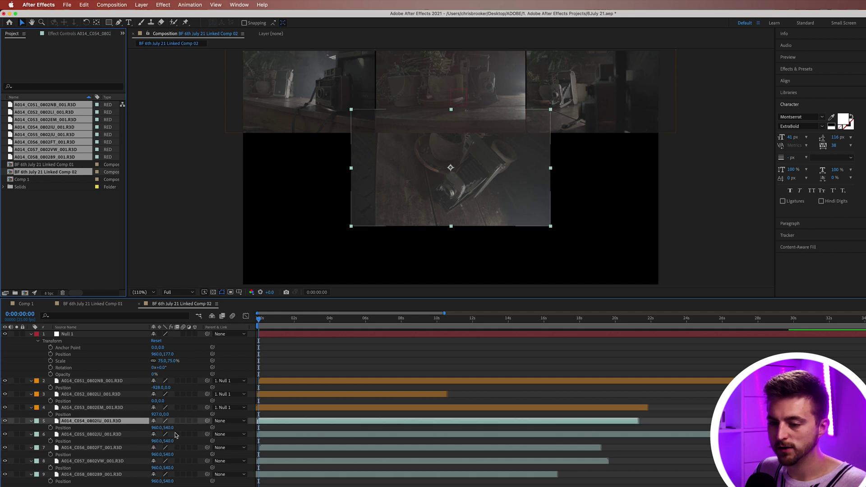
left_click_drag(156, 427, 106, 444)
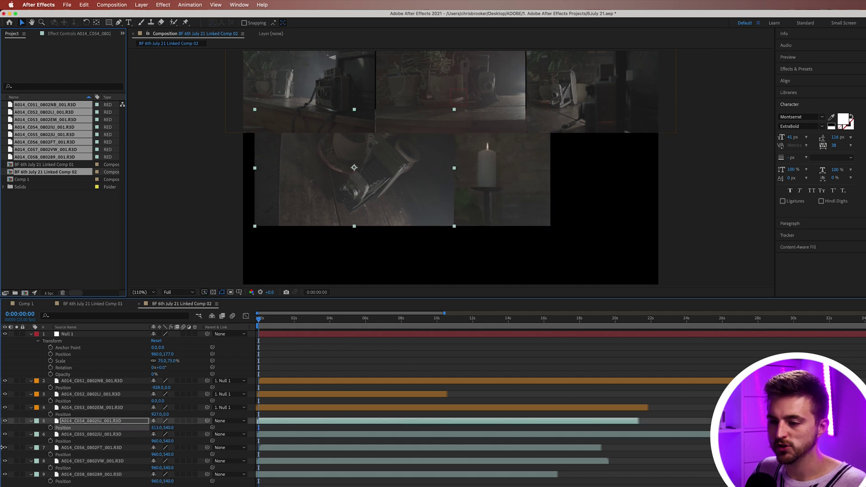
left_click_drag(161, 427, 131, 424)
Step: Move the C056 clip right beside C055, at about Position X 1891
left_click(96, 434)
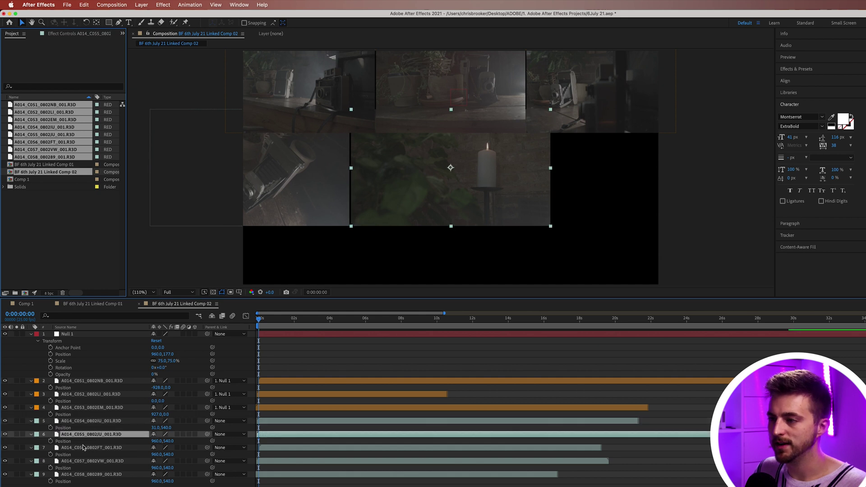
left_click(82, 447)
left_click_drag(161, 453, 298, 448)
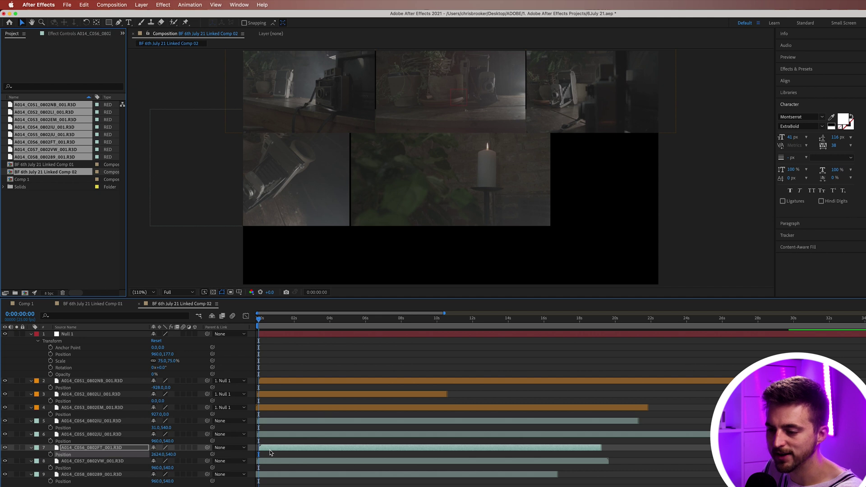
key(";")
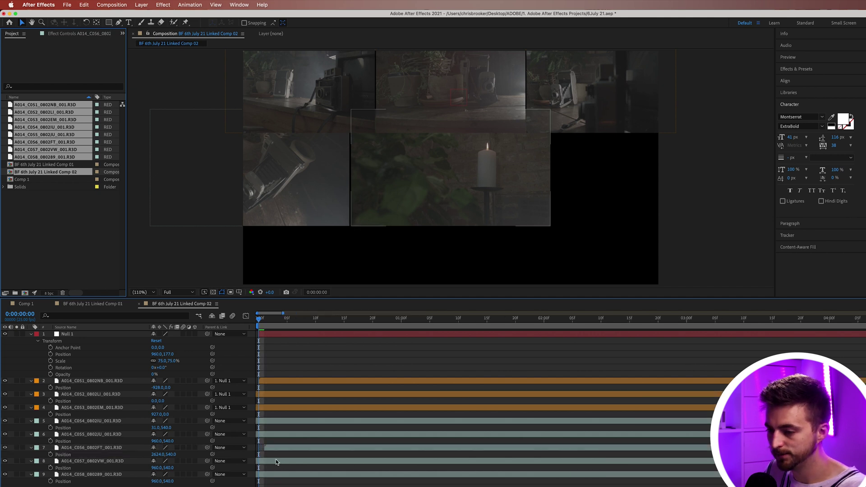
left_click(307, 449)
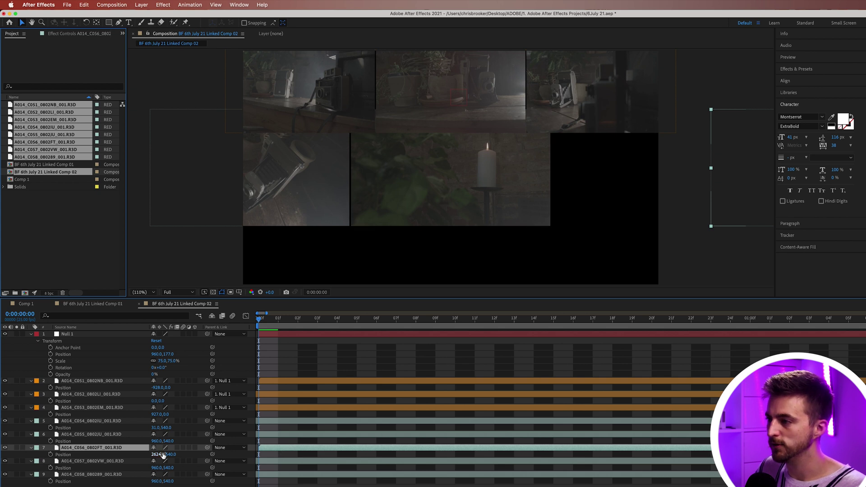
left_click_drag(158, 455, 77, 461)
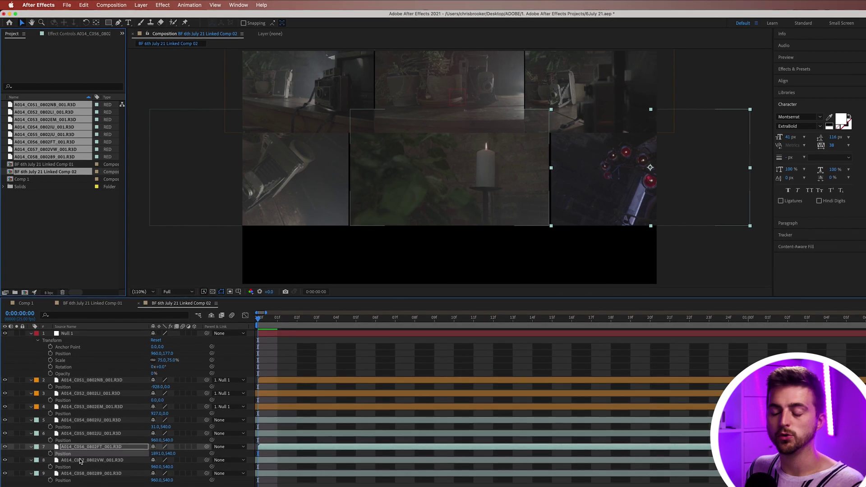
Step: Create a new null object, Null 2, just above the C054 clip
left_click(141, 5)
mouse_move(141, 17)
left_click(244, 52)
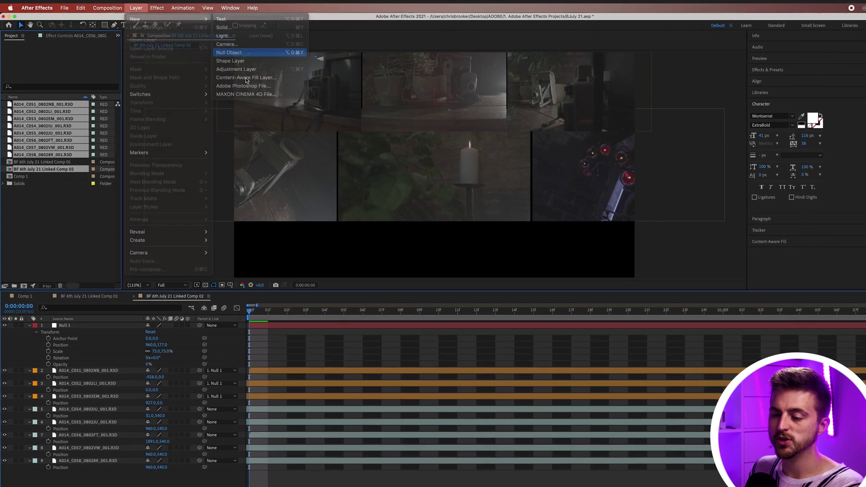
left_click_drag(83, 405, 83, 405)
Step: Parent the C054, C055 and C056 clips to Null 2 and label them green
left_click(82, 405)
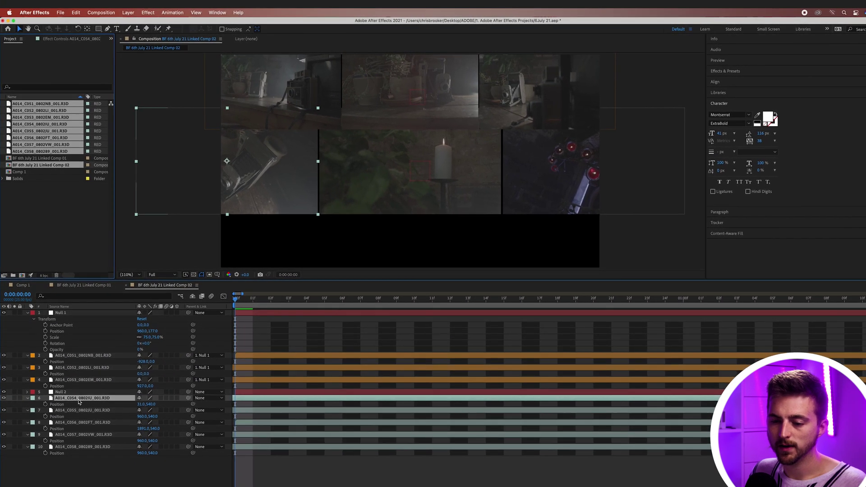
left_click(81, 420, "shift")
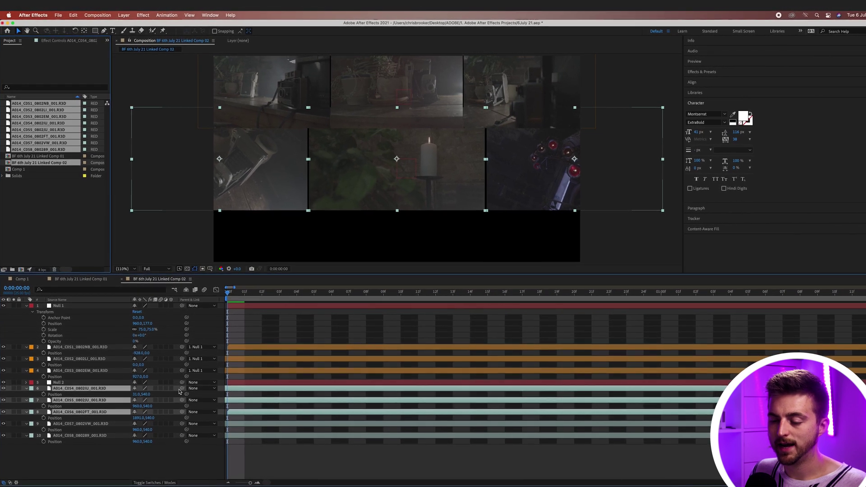
left_click_drag(180, 387, 64, 381)
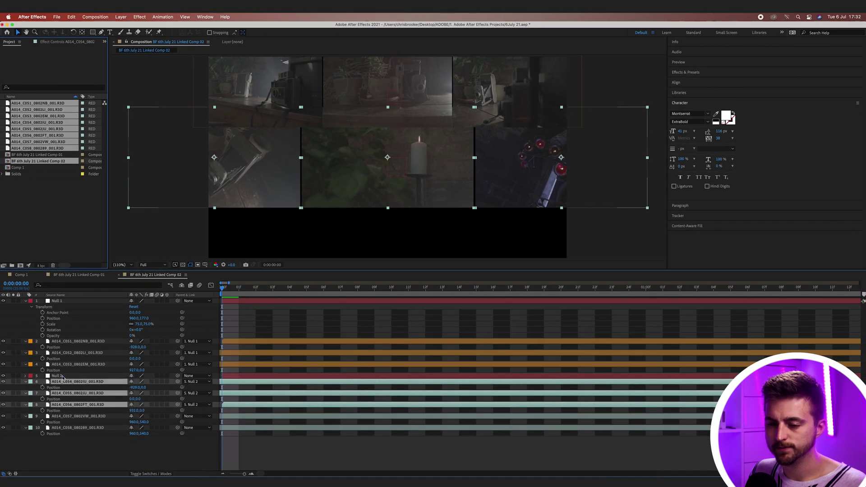
left_click(30, 383)
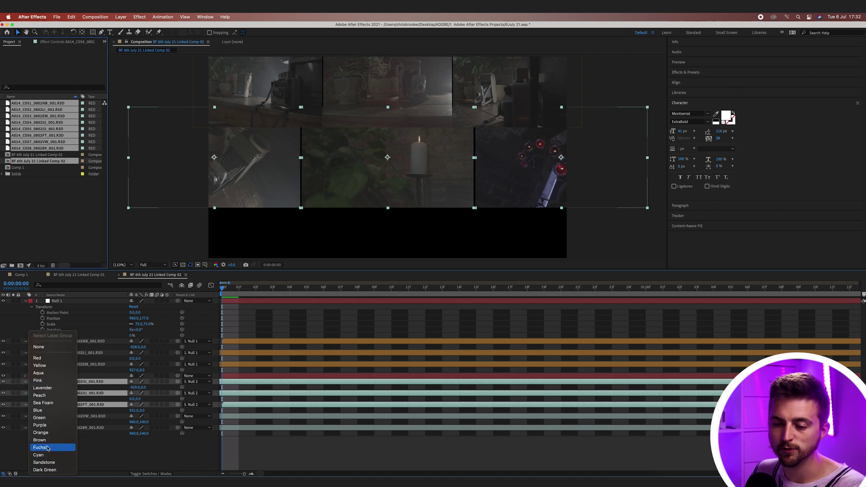
left_click(44, 418)
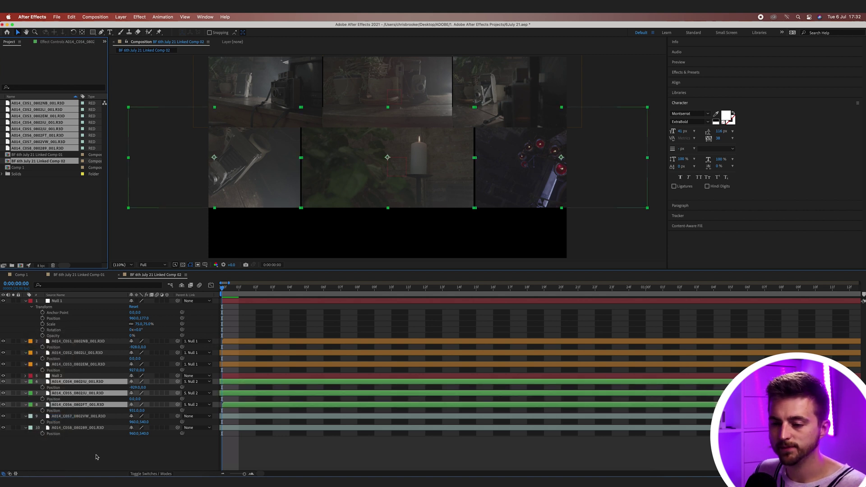
Step: Set Null 2's Scale to 75% and lower it to Position 960,889
left_click(26, 376)
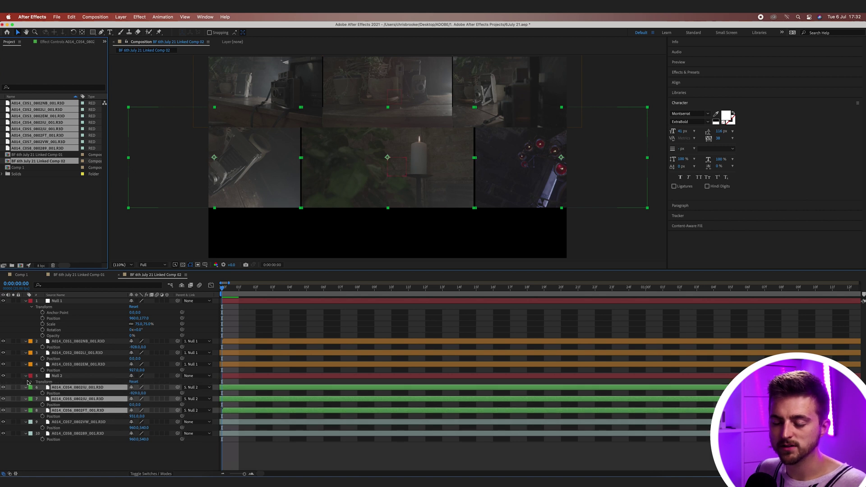
left_click(31, 382)
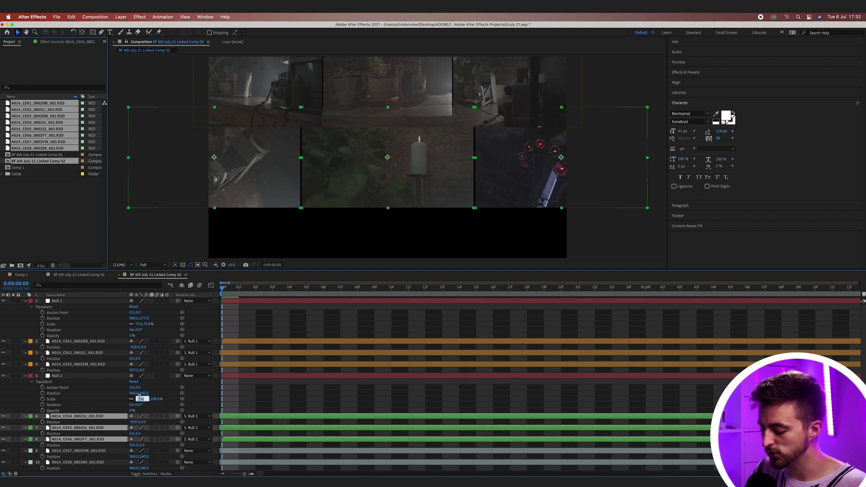
type("75")
key("Return")
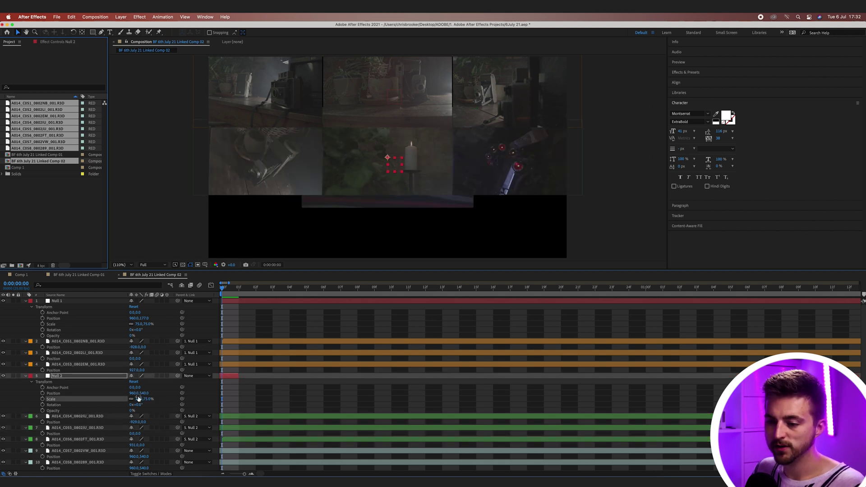
left_click_drag(147, 394, 291, 396)
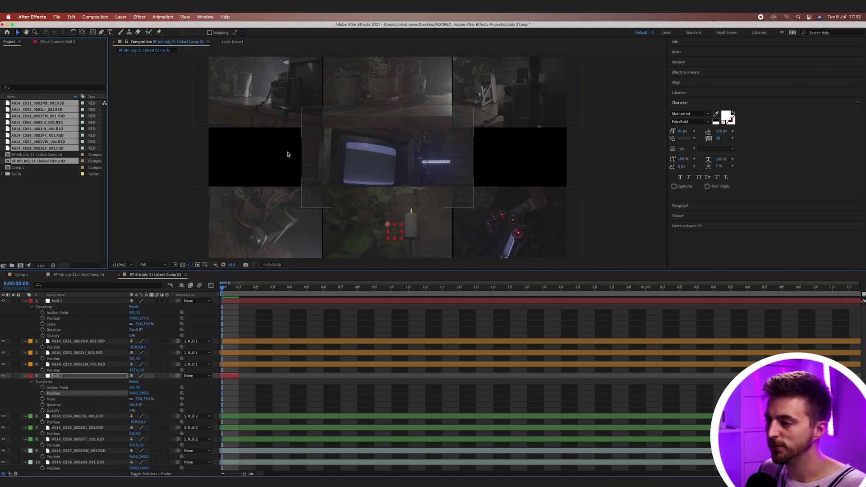
Step: Place the C057 TV clip at X 441 and the C058 window clip at X 1381
left_click(26, 377)
left_click(71, 417)
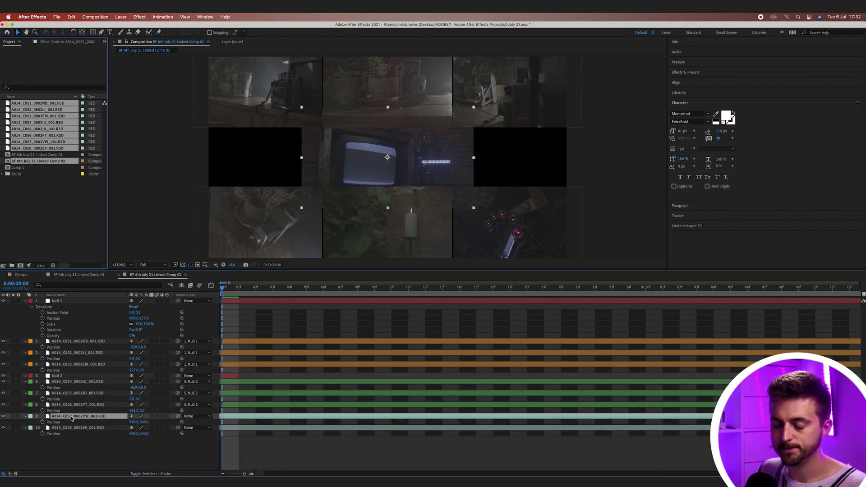
left_click(126, 447)
left_click_drag(133, 423, 92, 440)
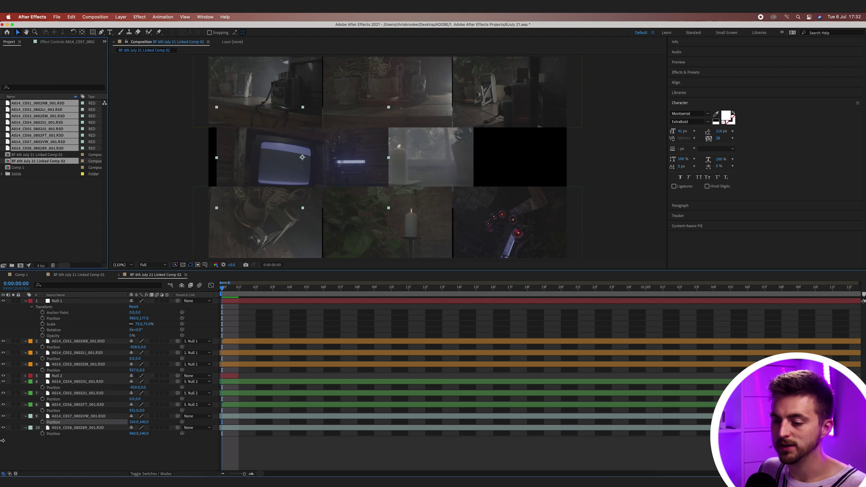
left_click_drag(133, 422, 84, 424)
left_click_drag(135, 434, 257, 419)
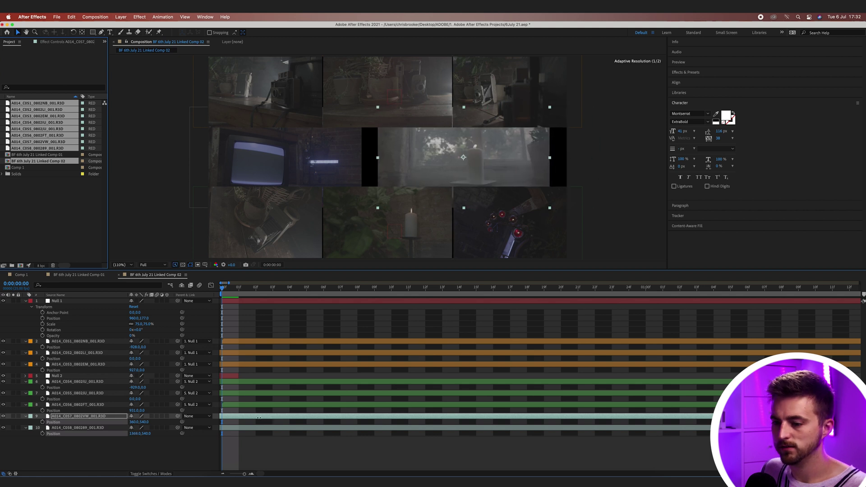
mouse_move(134, 423)
left_mouse_down()
mouse_move(167, 432)
mouse_move(142, 435)
mouse_move(133, 422)
left_mouse_up()
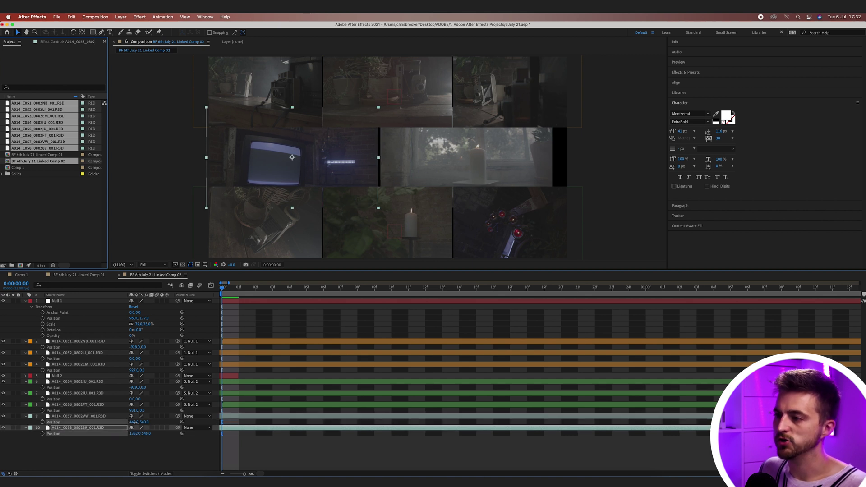
Step: Create a new null object, Null 3
left_click(136, 423)
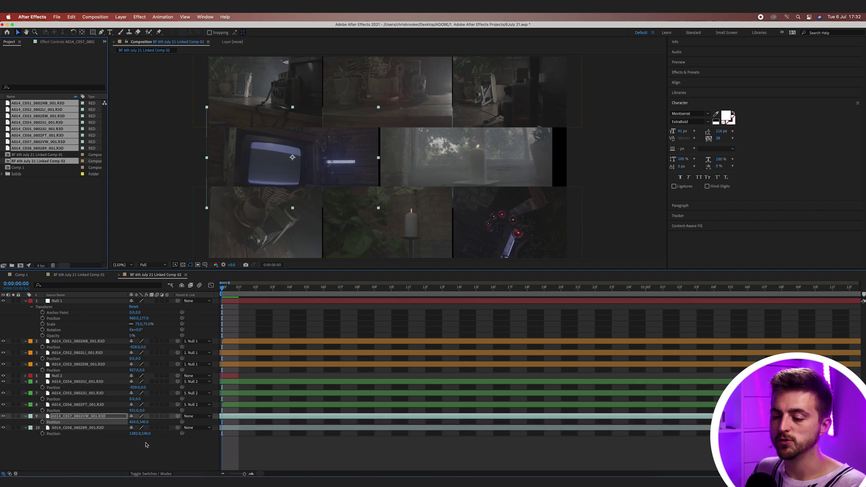
left_click(129, 17)
mouse_move(149, 27)
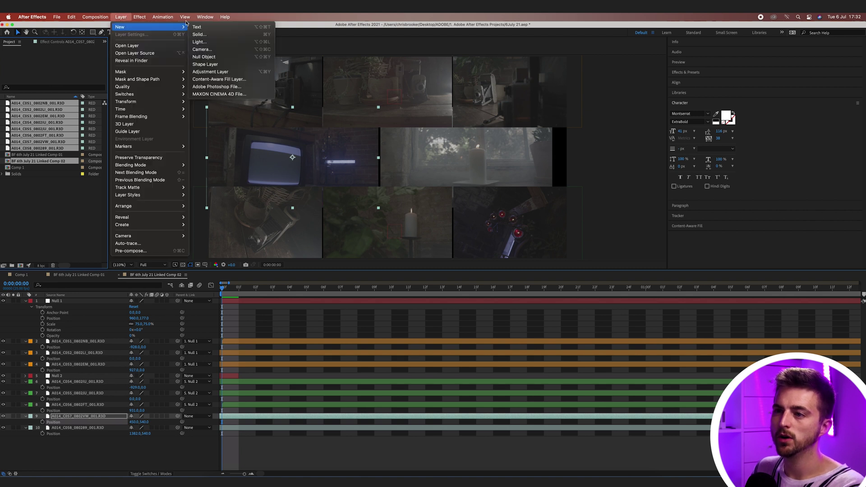
left_click(206, 57)
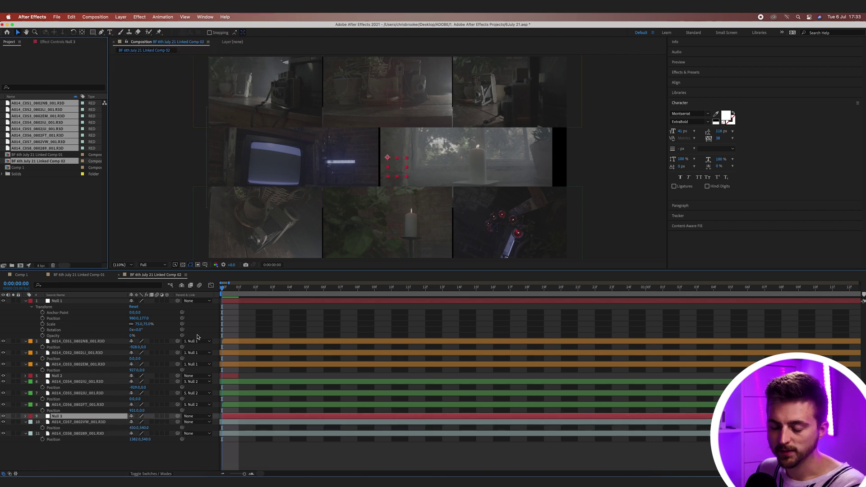
Step: Parent the C057 and C058 clips to Null 3 and give them the Sandstone label
left_click(87, 434)
left_click(88, 423, "shift")
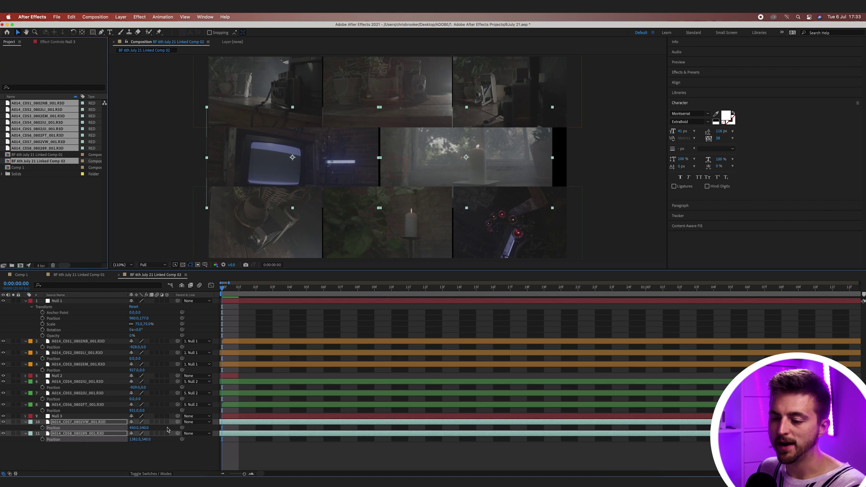
left_click_drag(177, 422, 57, 416)
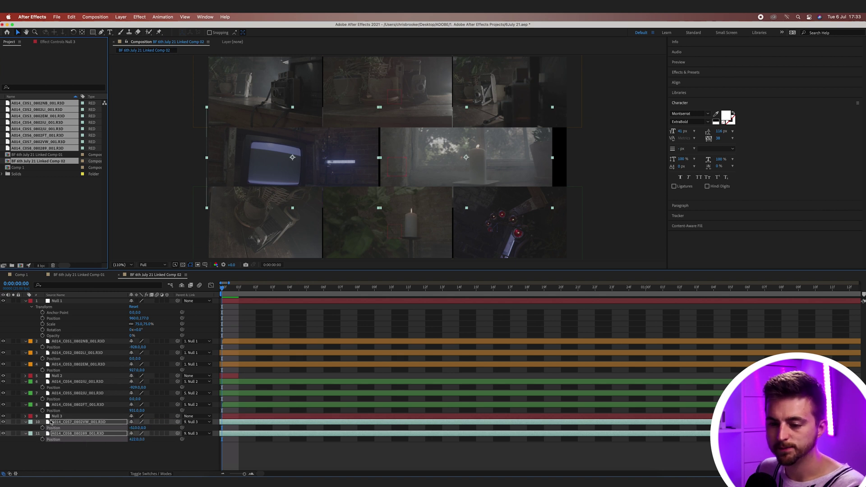
left_click(30, 422)
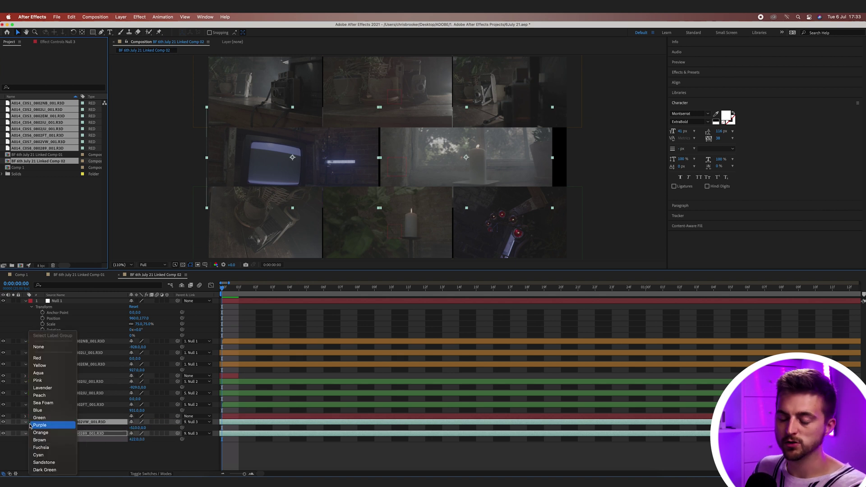
left_click(44, 463)
left_click(115, 455)
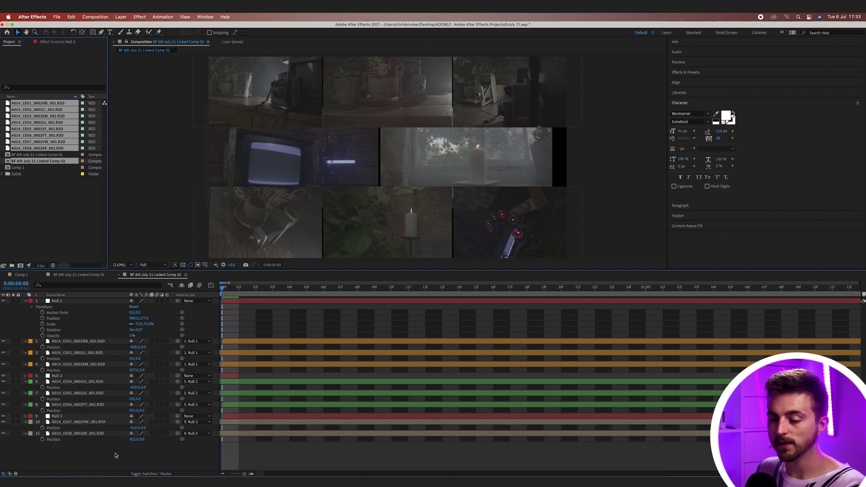
Step: Shrink Null 3 to about 58% scale, undoing an accidental position change
left_click(26, 416)
left_click(31, 422)
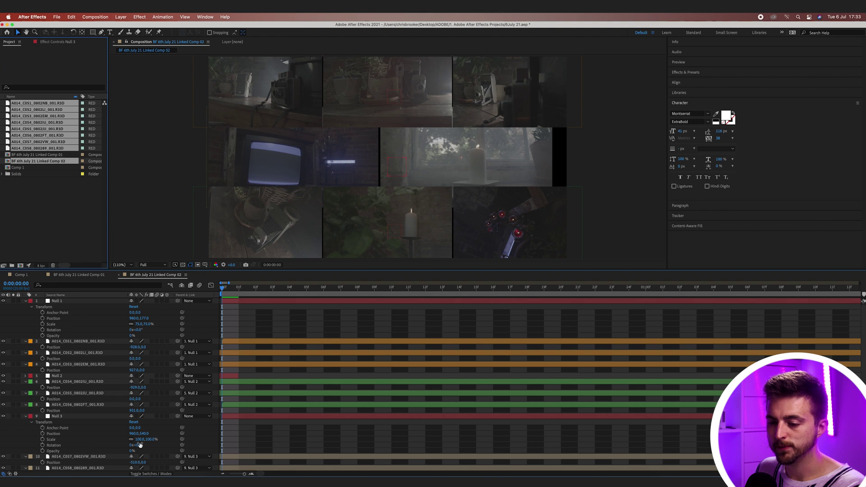
left_click_drag(140, 440, 358, 431)
key("ctrl+z")
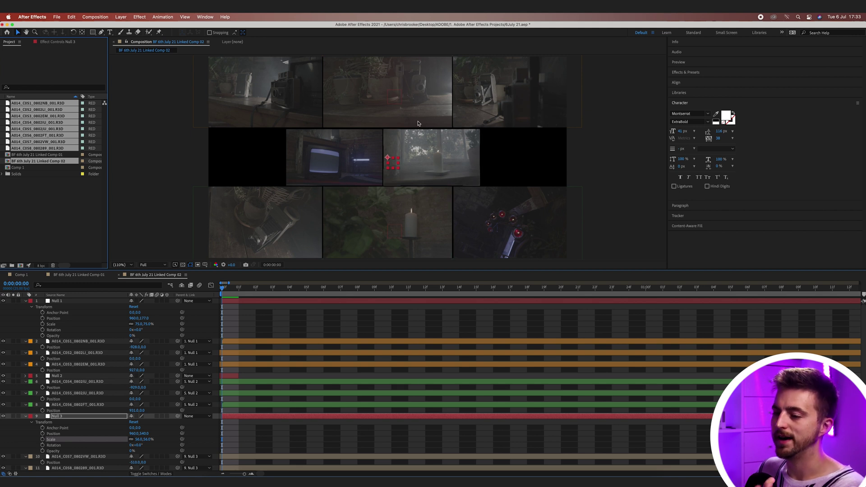
Step: Collapse Null 1's transform properties and the position rows of layers 2–4
left_click(27, 301)
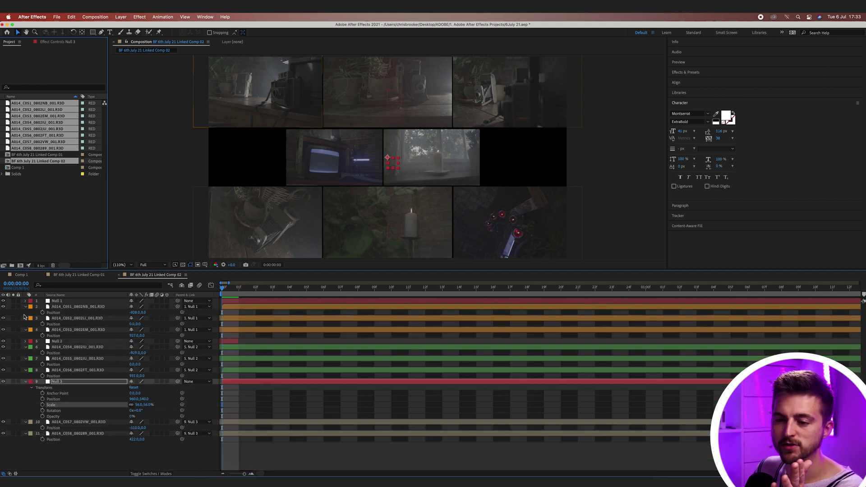
left_click(25, 307)
left_click(25, 312)
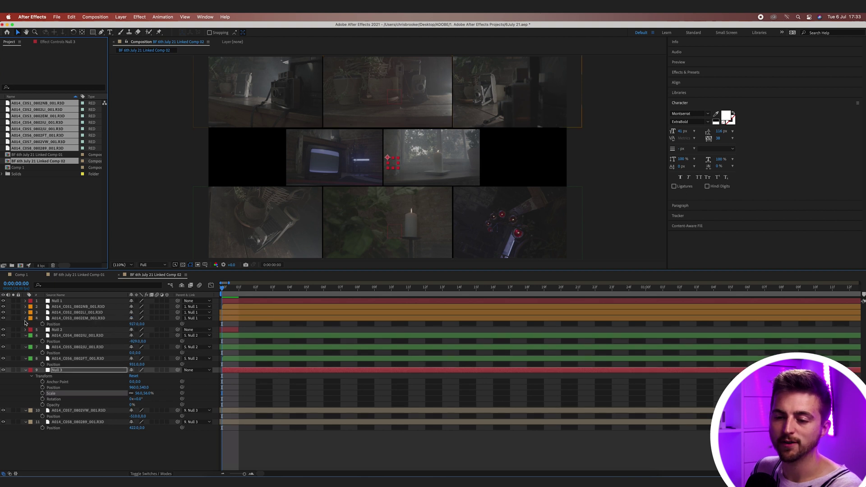
left_click(26, 318)
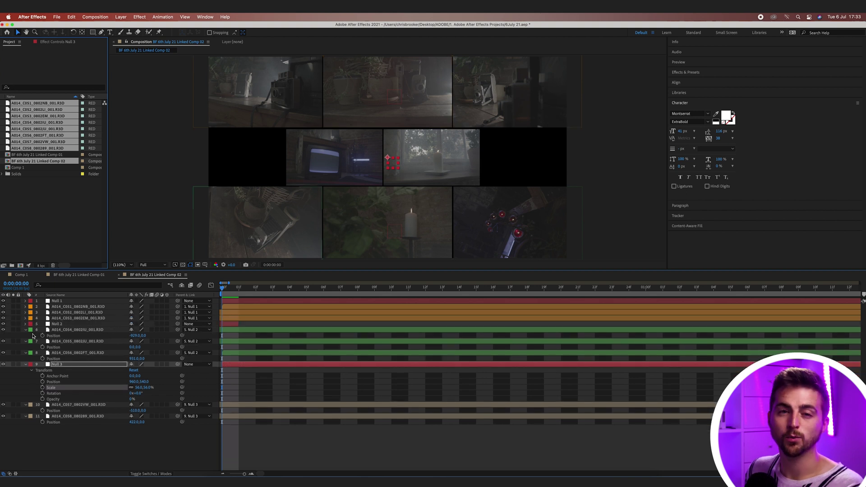
Step: Collapse the layers, select Null 1–3, and set Position keyframes on all three
left_click(57, 336)
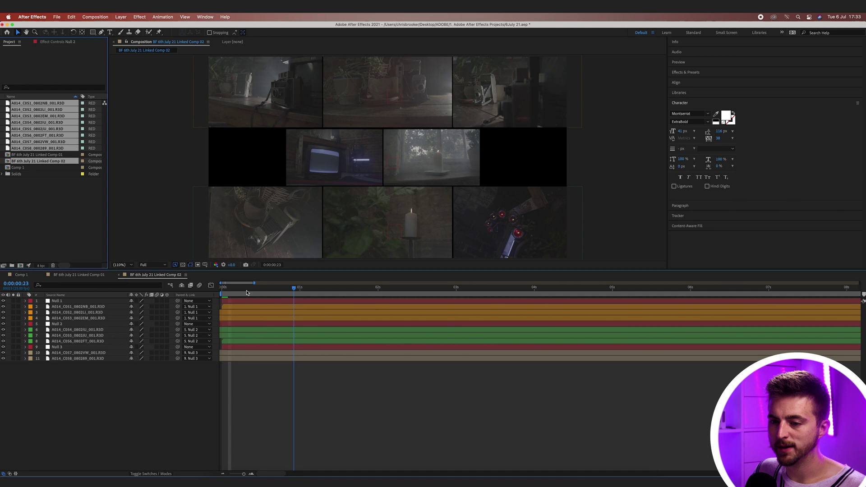
left_click(61, 302)
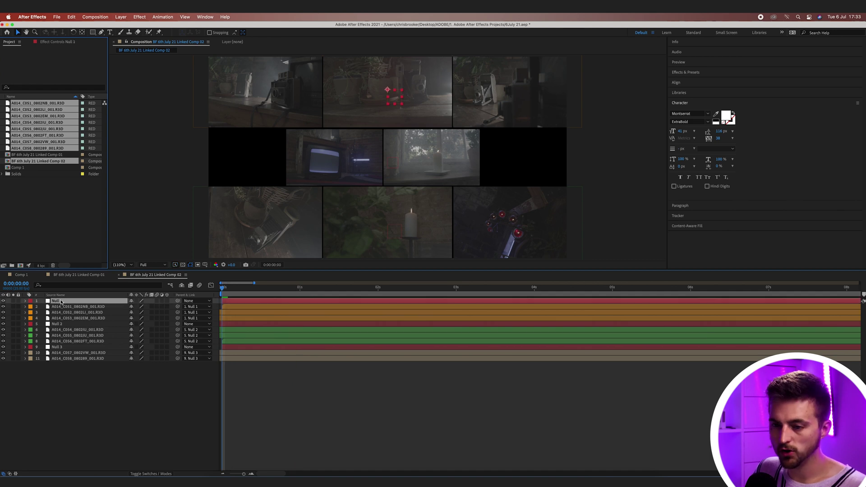
left_click(58, 323, "super")
left_click(59, 347, "super")
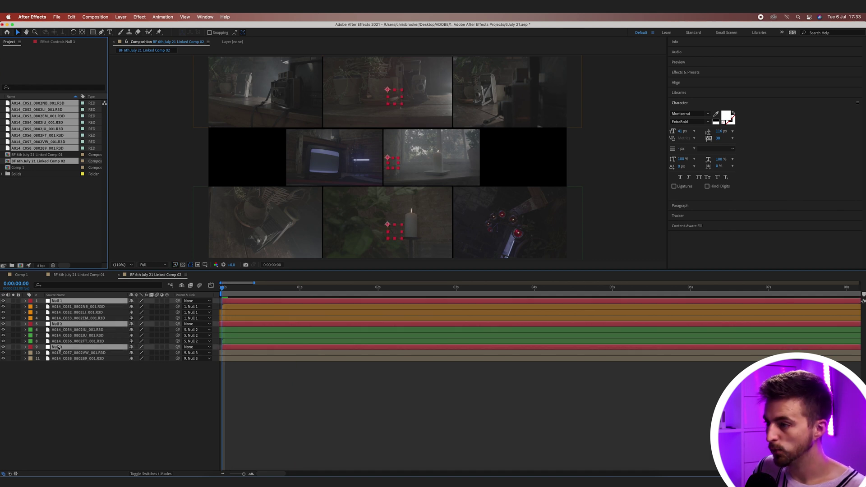
key("p")
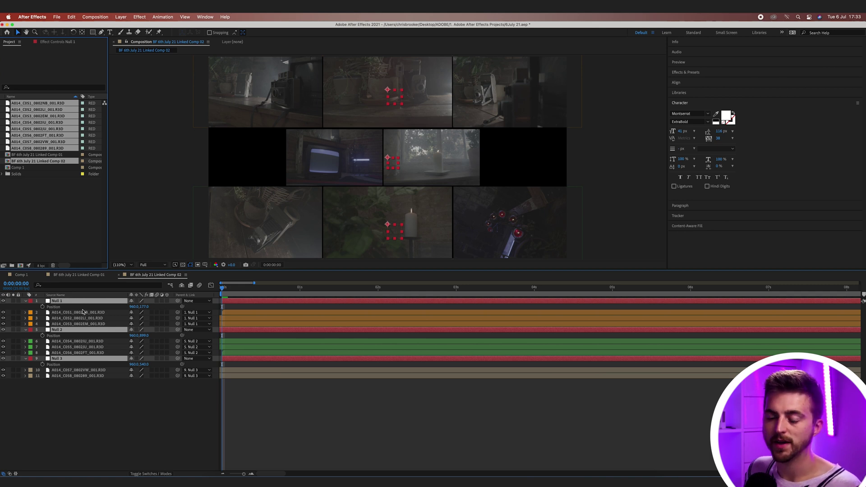
left_click(42, 307)
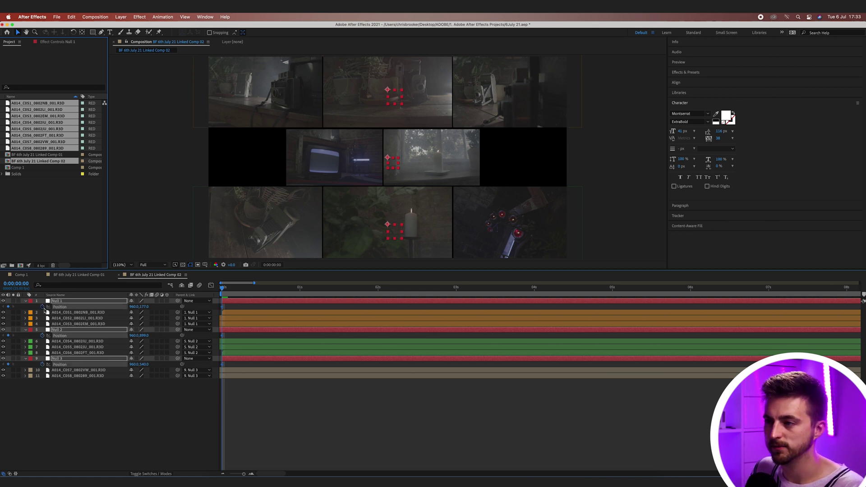
Step: Offset the rows' starting X positions: top row to 888, bottom row to 1039, middle row to 800
left_click(286, 400)
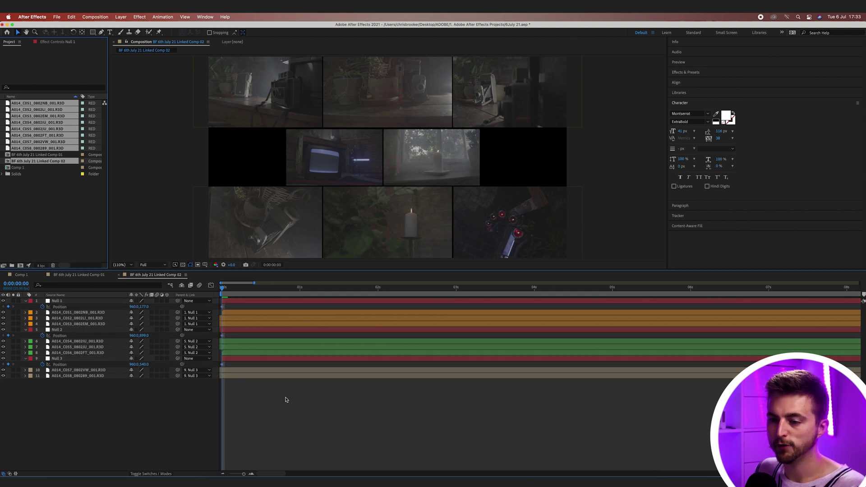
left_click_drag(134, 308, 102, 307)
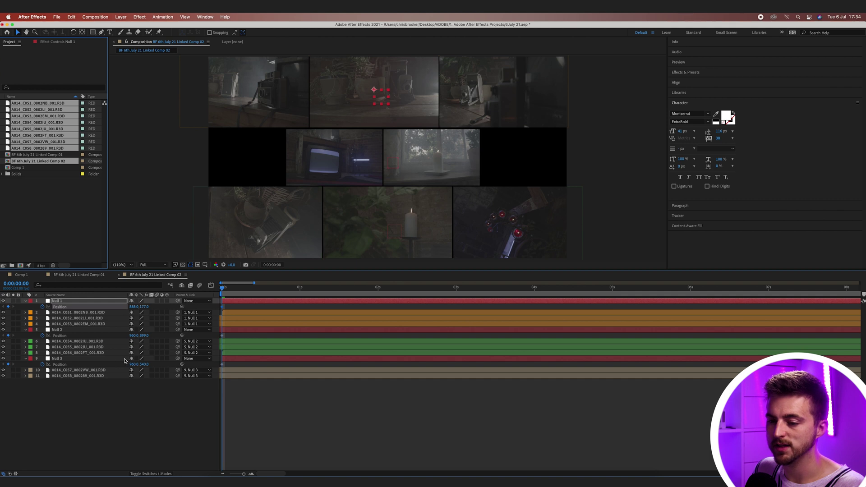
left_click_drag(132, 336, 162, 335)
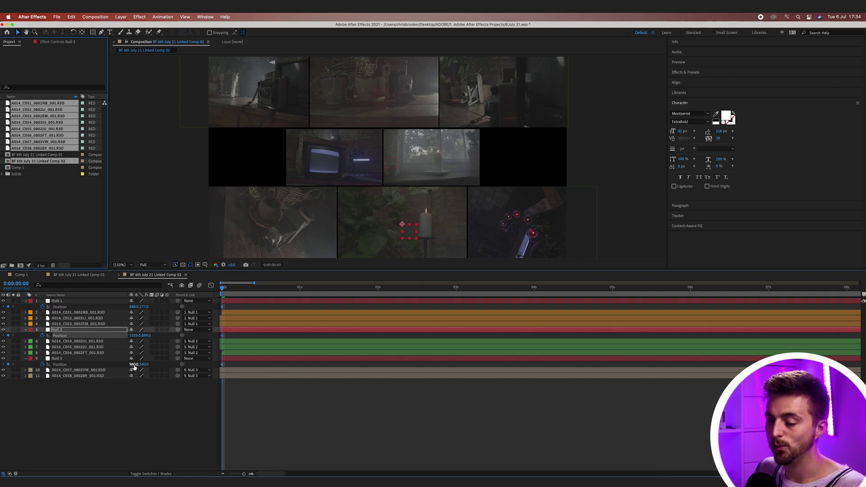
left_click_drag(134, 365, 46, 366)
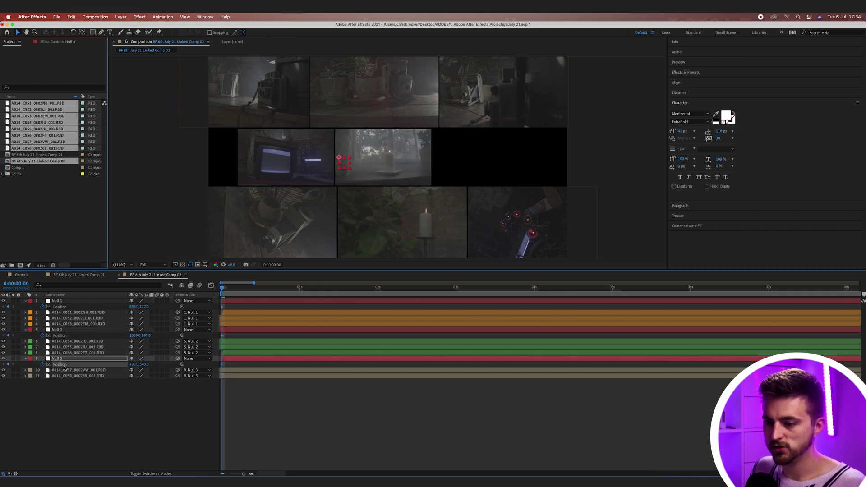
left_click_drag(131, 368, 165, 363)
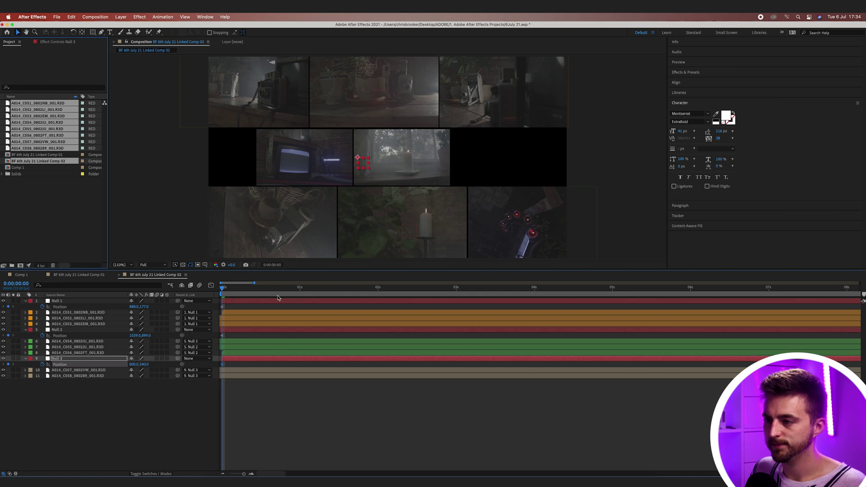
Step: At 4 seconds, keyframe the top row shifted right, bottom row left, and middle row at X 1000
left_click_drag(231, 291, 536, 290)
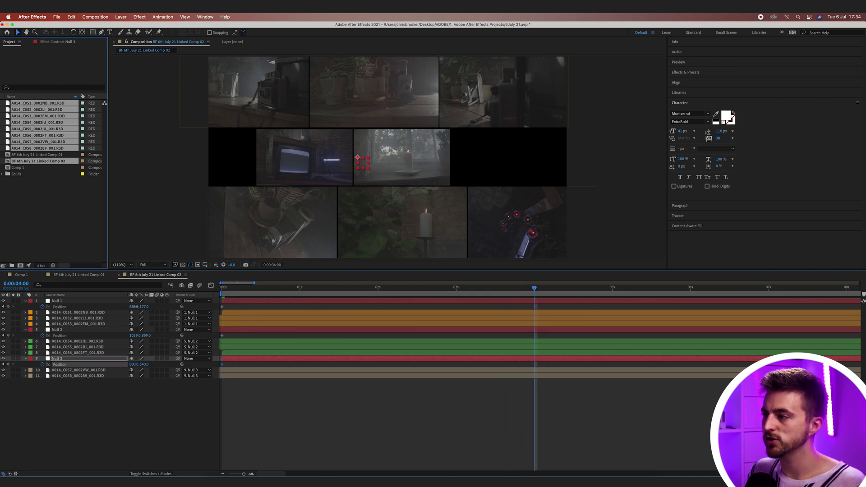
left_click_drag(136, 307, 176, 307)
left_click_drag(134, 337, 180, 335)
key("cmd+z")
left_click_drag(134, 365, 517, 333)
Step: With Null 1 selected, play and then stop a preview of the rows sliding in opposite directions
left_click(517, 301)
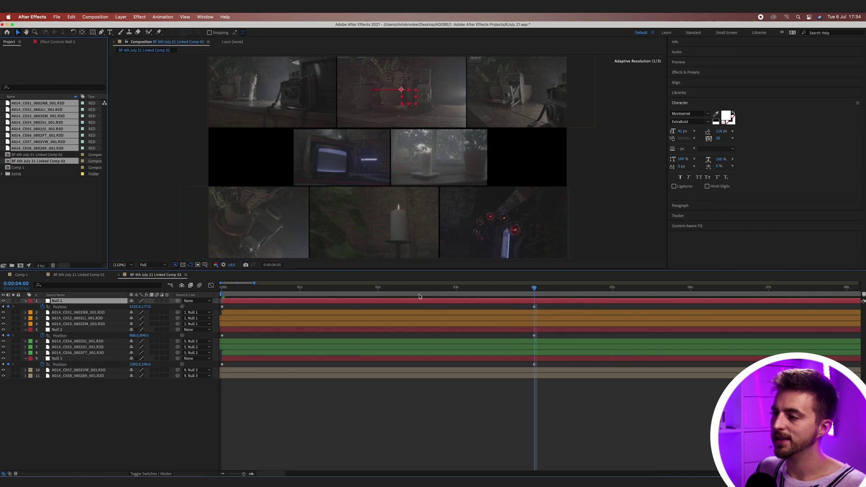
key("space")
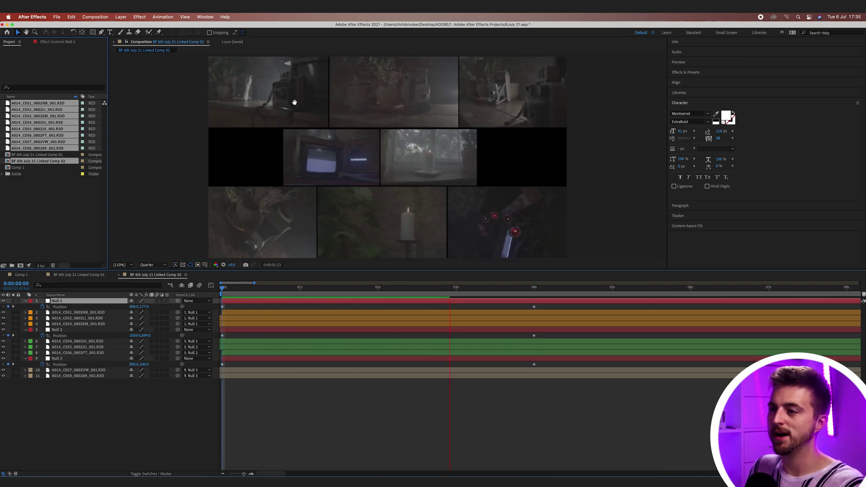
key("space")
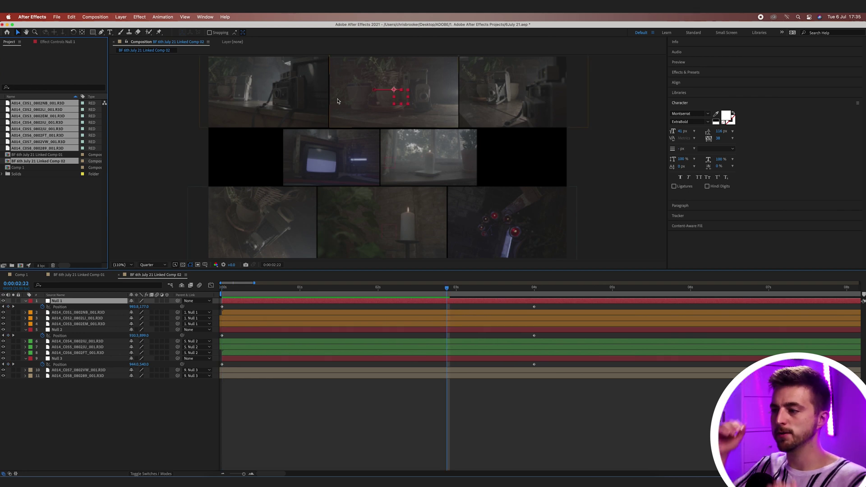